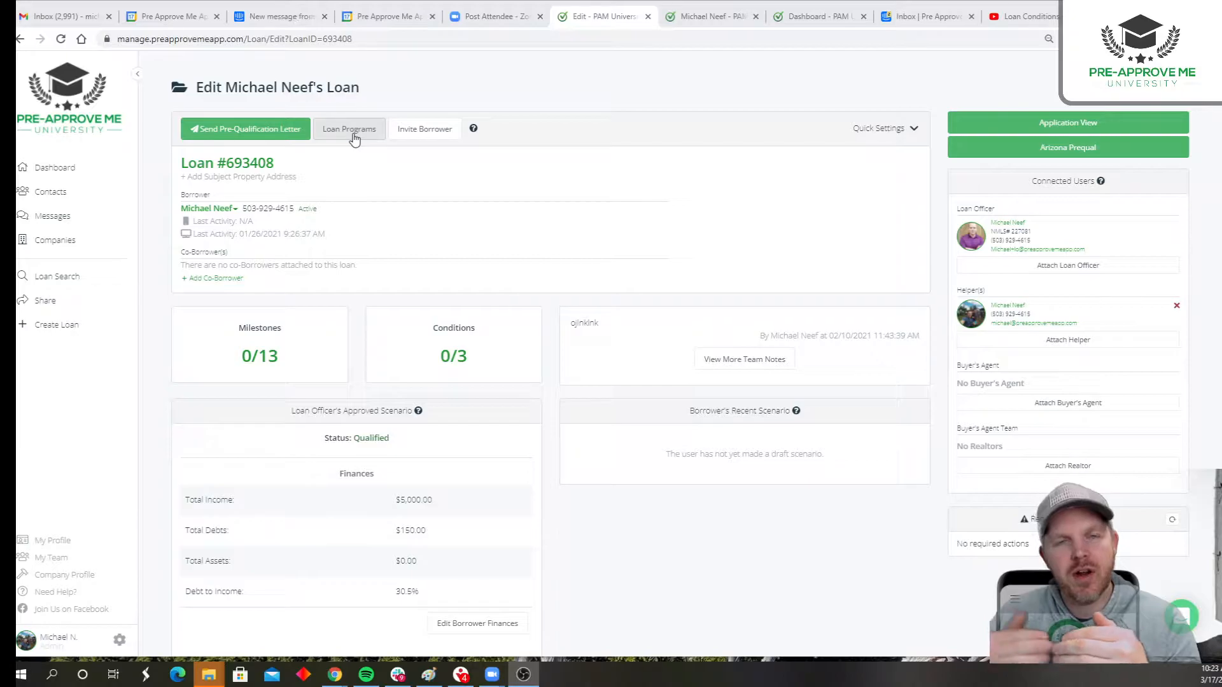
- Open the loan's programs, list the available ones, and review the Conventional program's borrower availability option
left_click(353, 134)
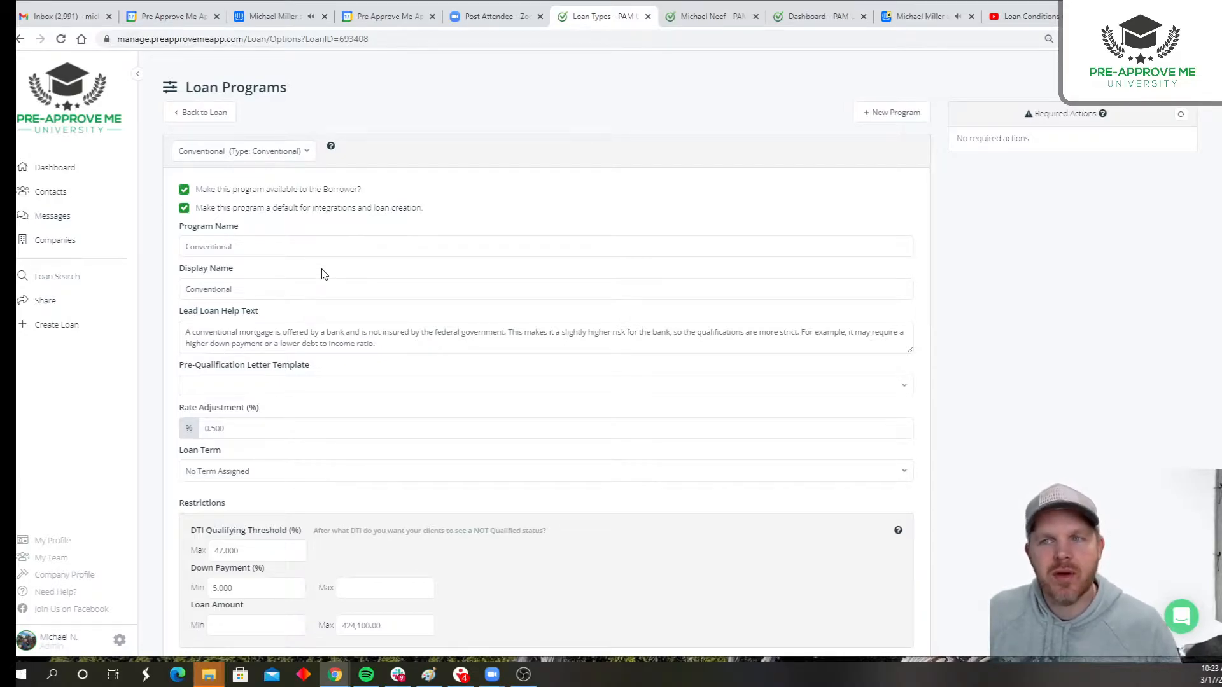
left_click(292, 155)
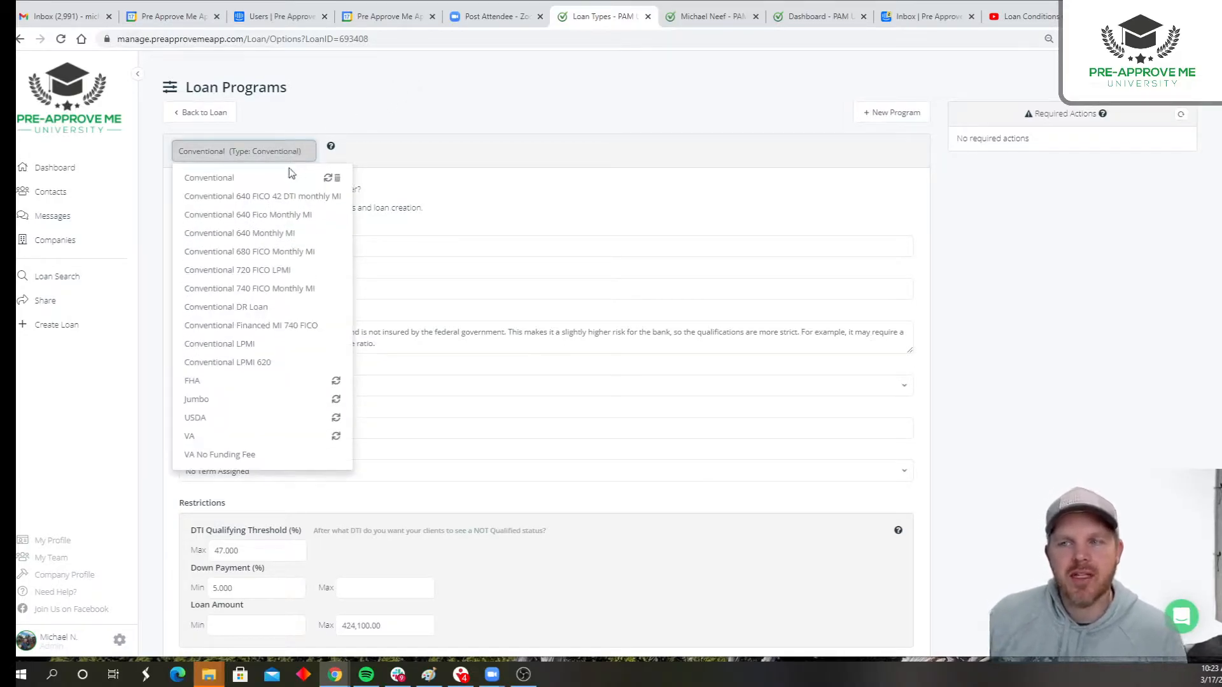
left_click(339, 185)
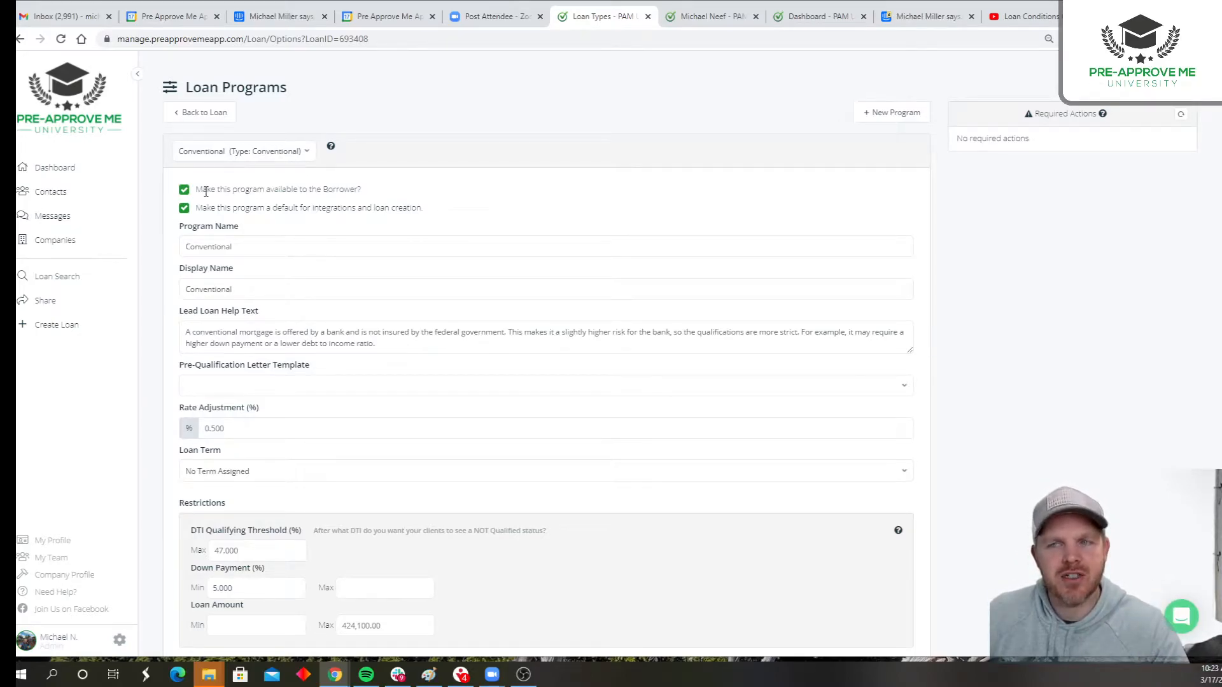
left_click_drag(198, 190, 363, 194)
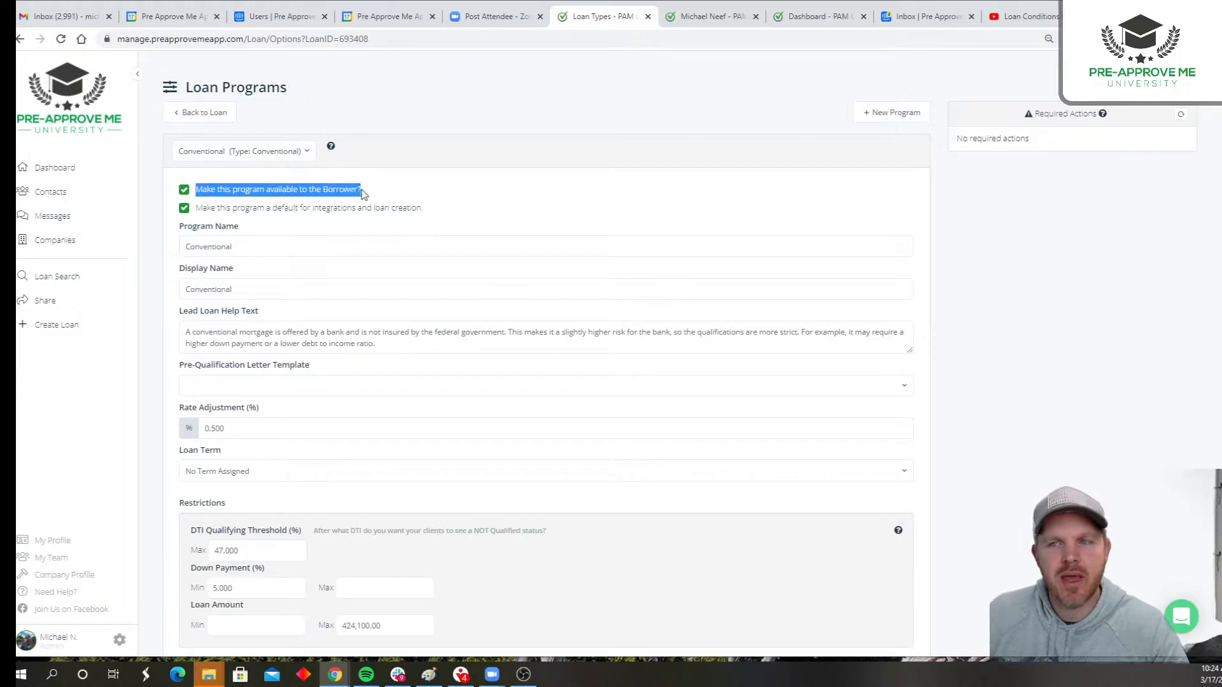
left_click(435, 155)
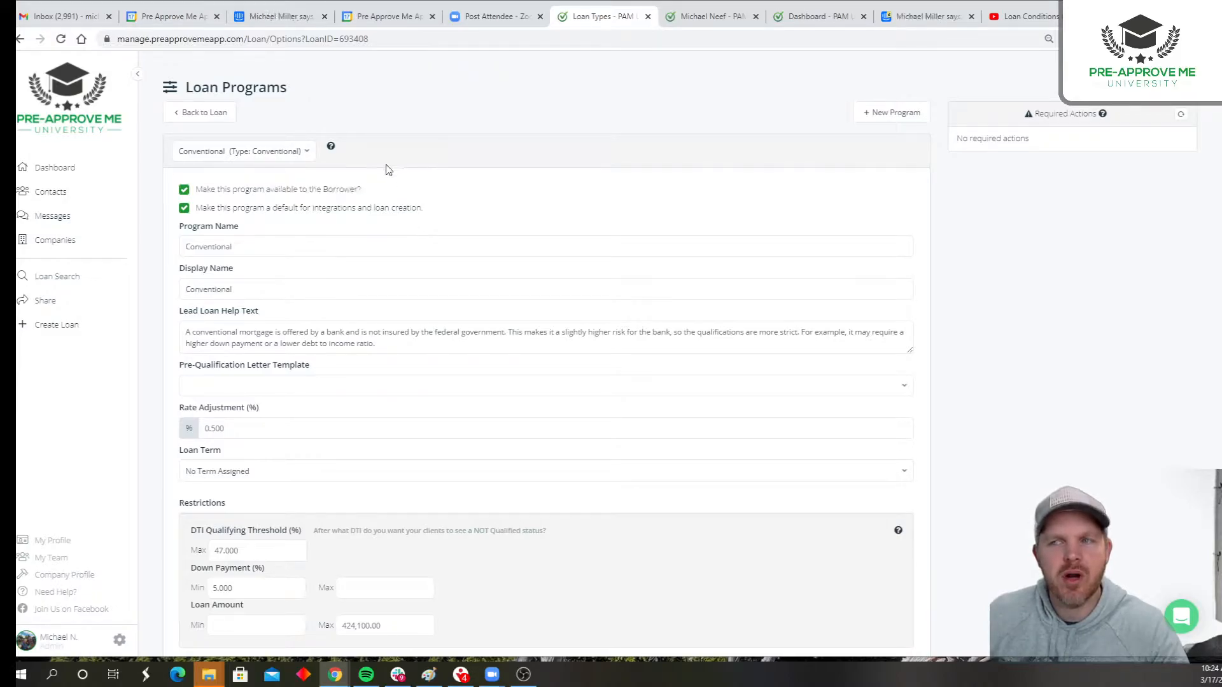
- Check the FHA program's borrower availability option, and return to the Conventional program, discarding unsaved changes
left_click(284, 154)
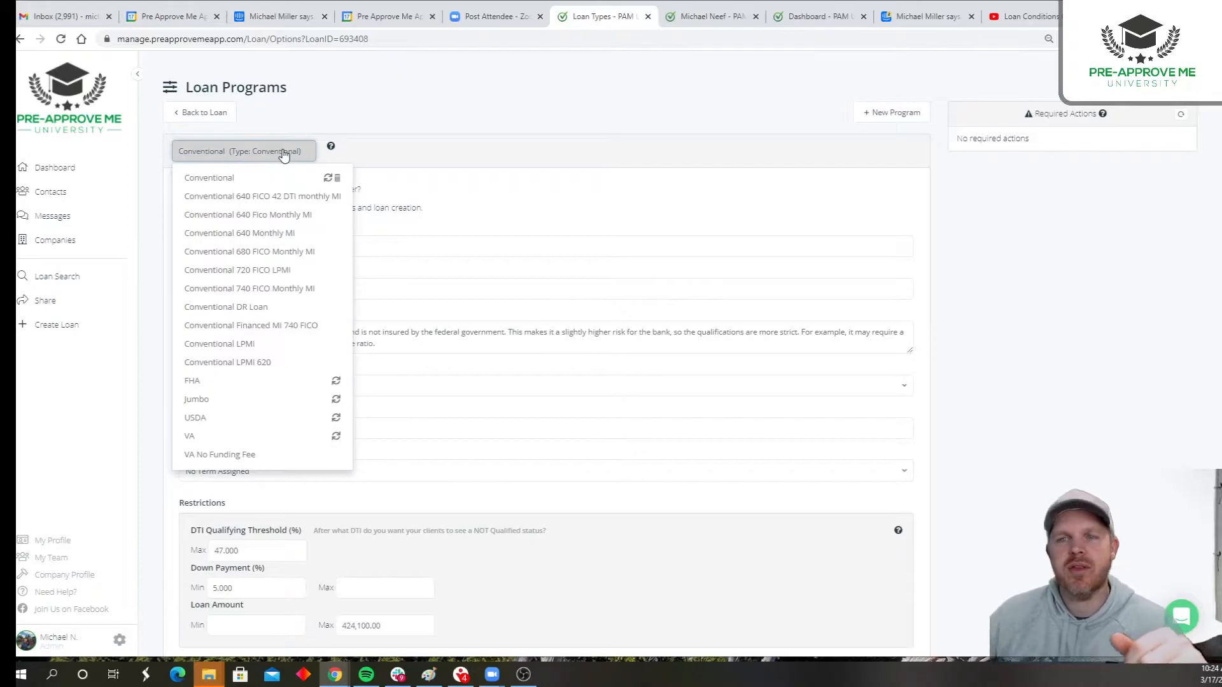
left_click(223, 380)
left_click(184, 190)
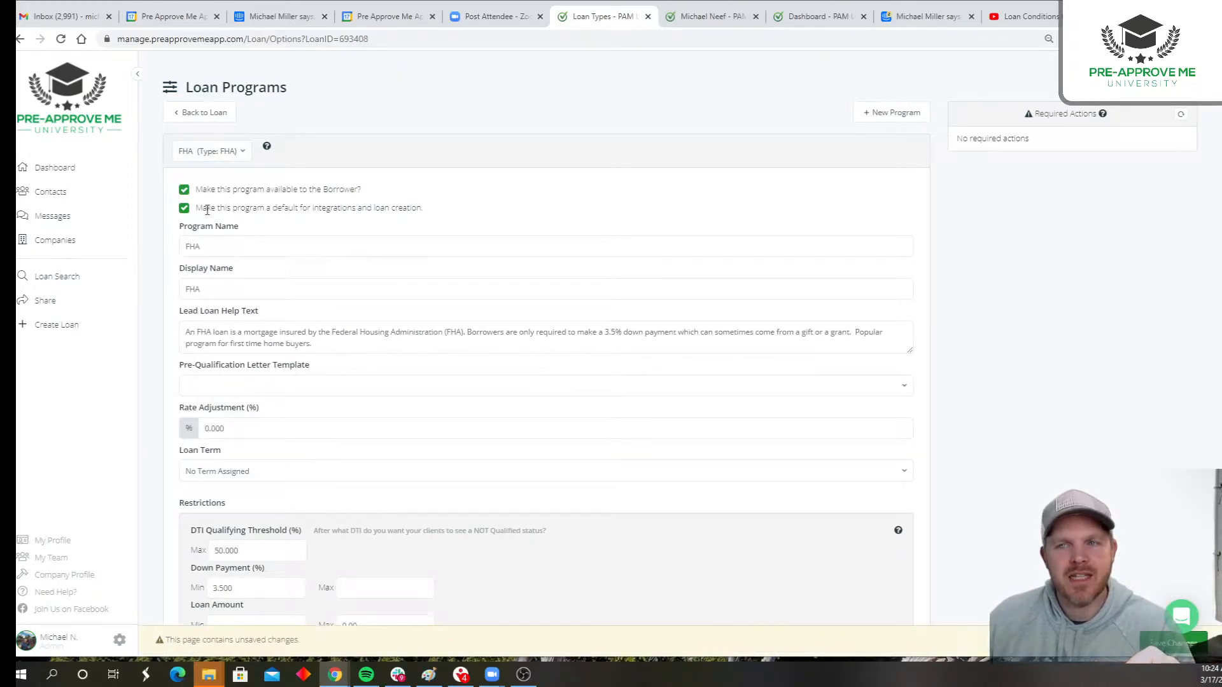
left_click_drag(196, 189, 395, 197)
left_click(242, 152)
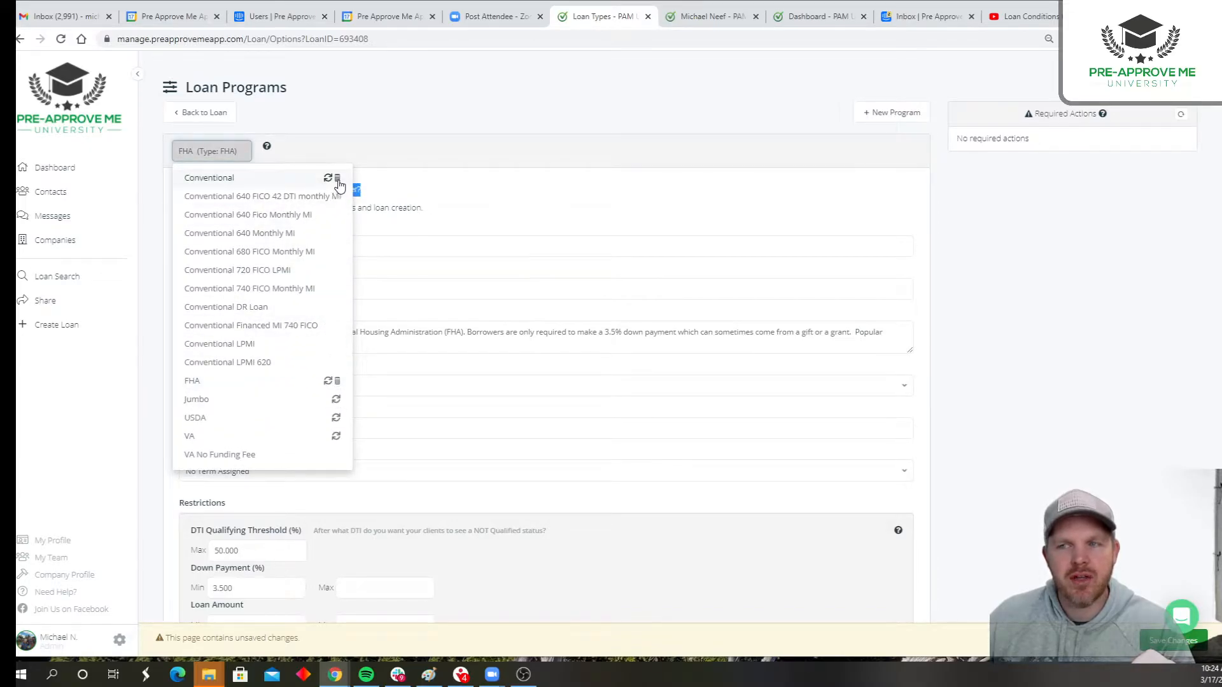
left_click(295, 178)
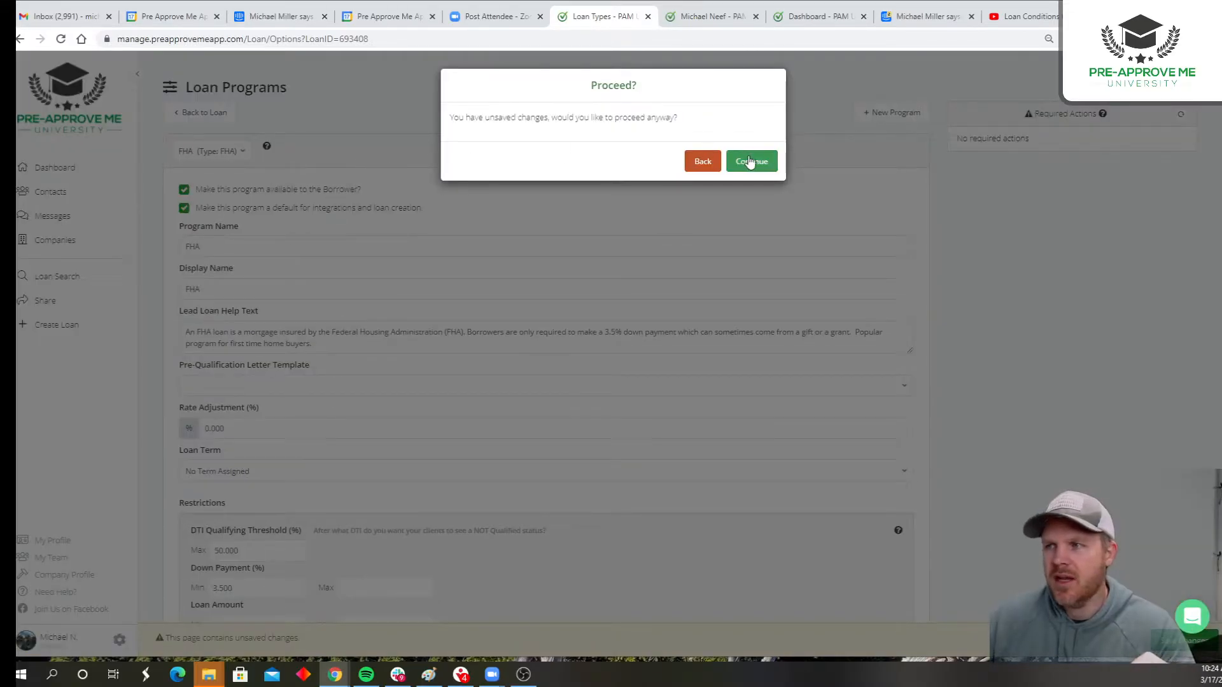
left_click(749, 163)
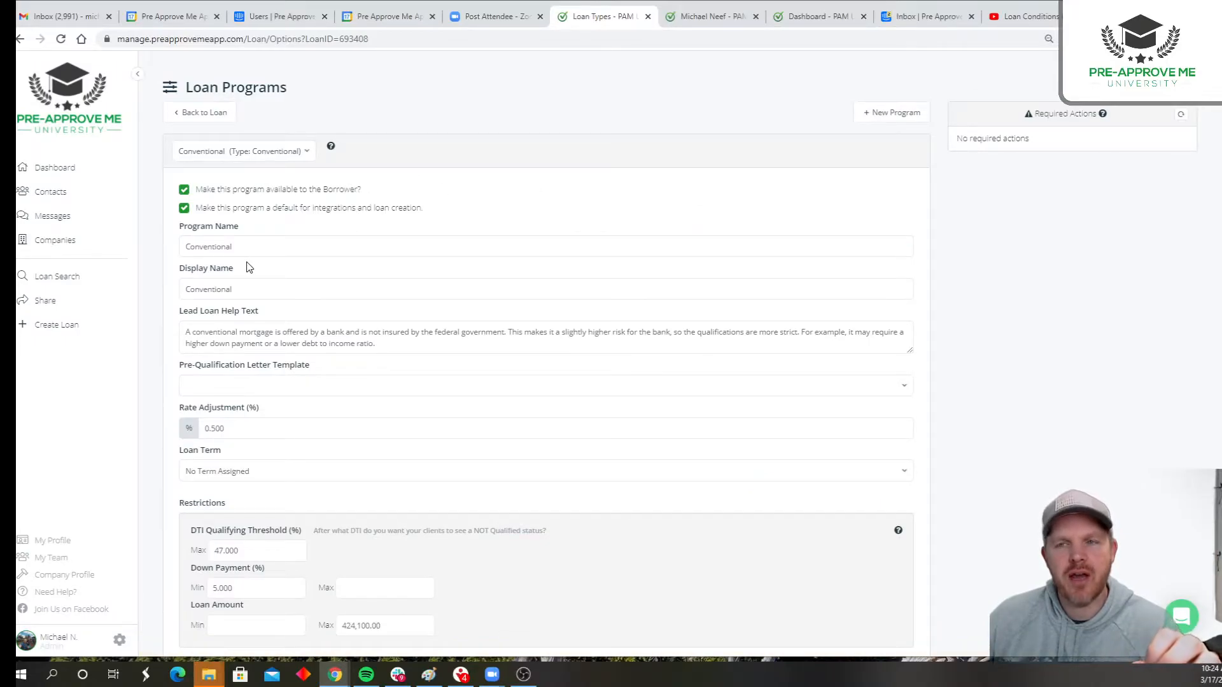
- Assign the PreQualification letter as the Conventional program's pre-qualification letter template
scroll(248, 268, "down", 2)
scroll(248, 264, "up", 1)
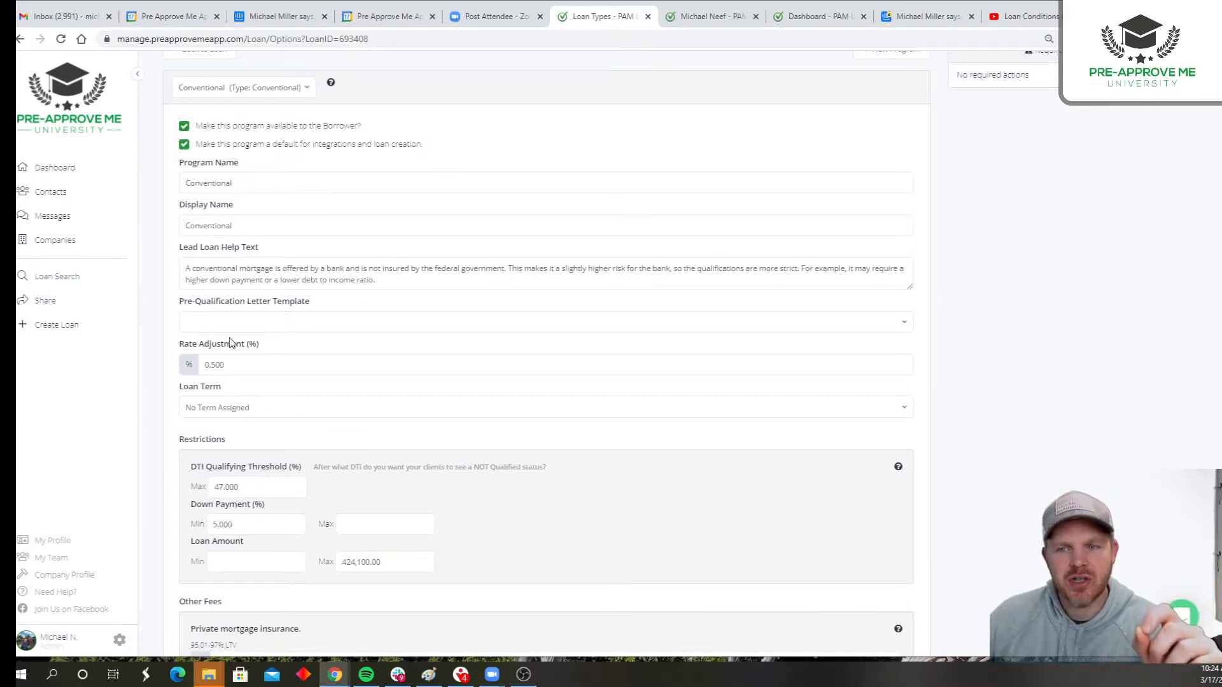
left_click_drag(176, 301, 312, 307)
left_click(316, 320)
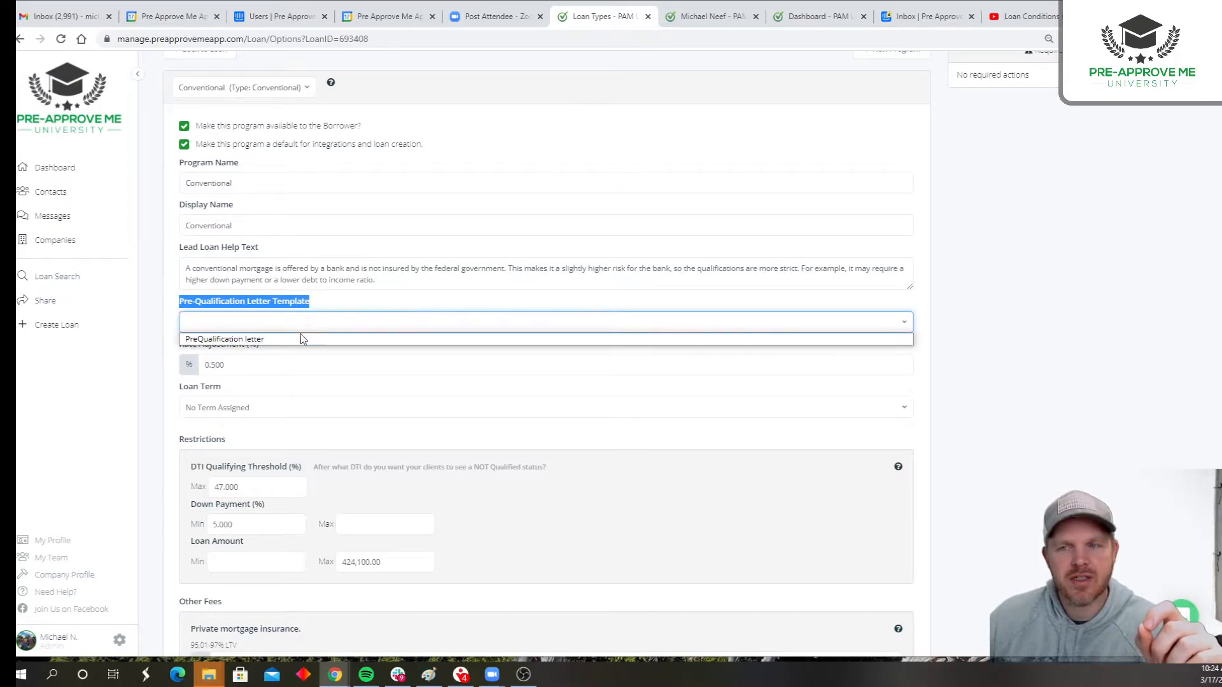
left_click(354, 308)
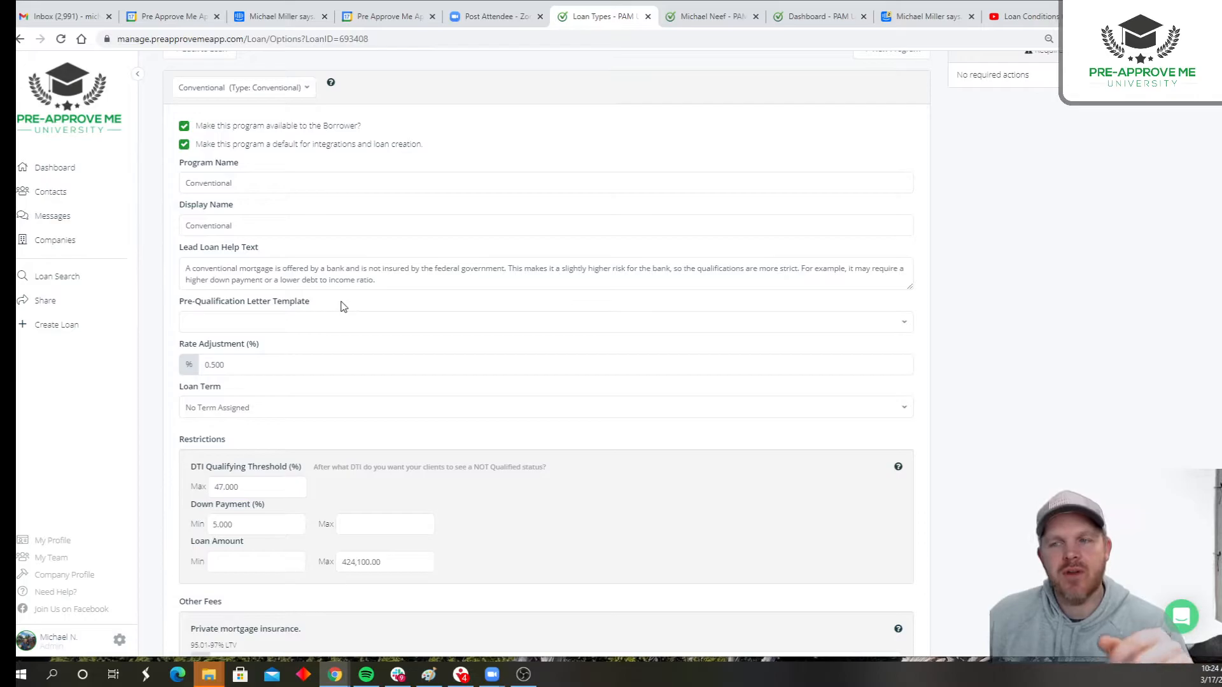
left_click(217, 324)
left_click(211, 340)
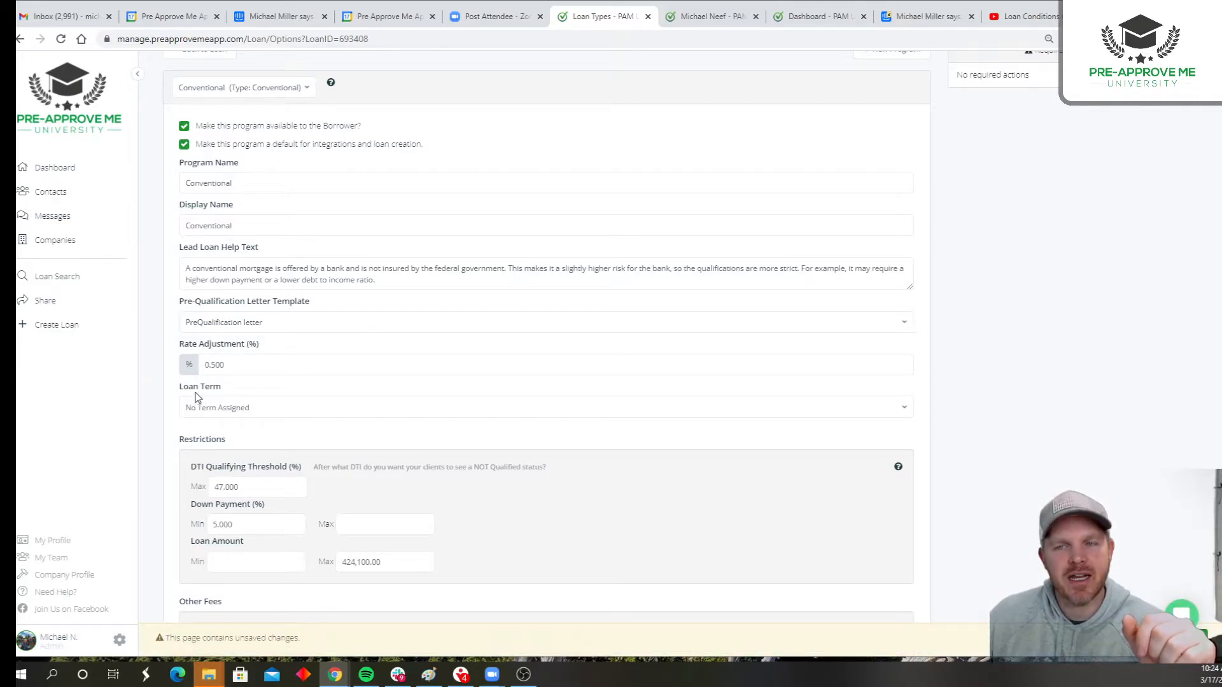
- Review the Conventional program's restrictions, focusing on the maximum DTI qualifying threshold
scroll(148, 257, "up", 1)
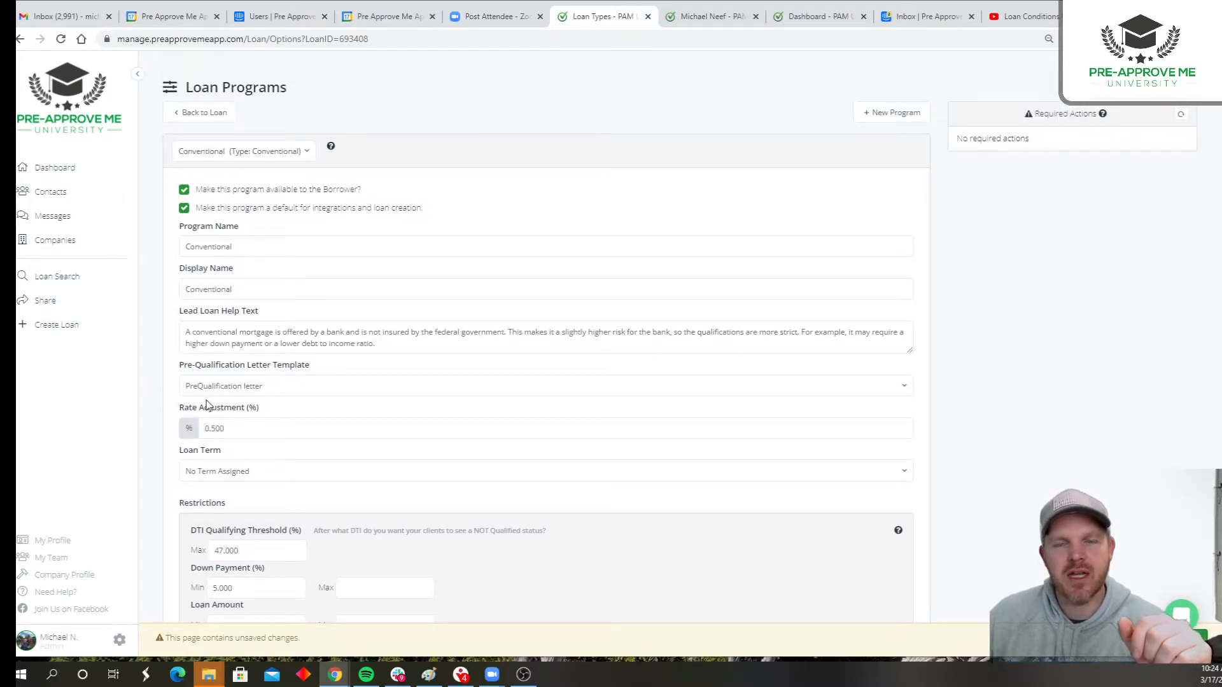
scroll(172, 407, "down", 3)
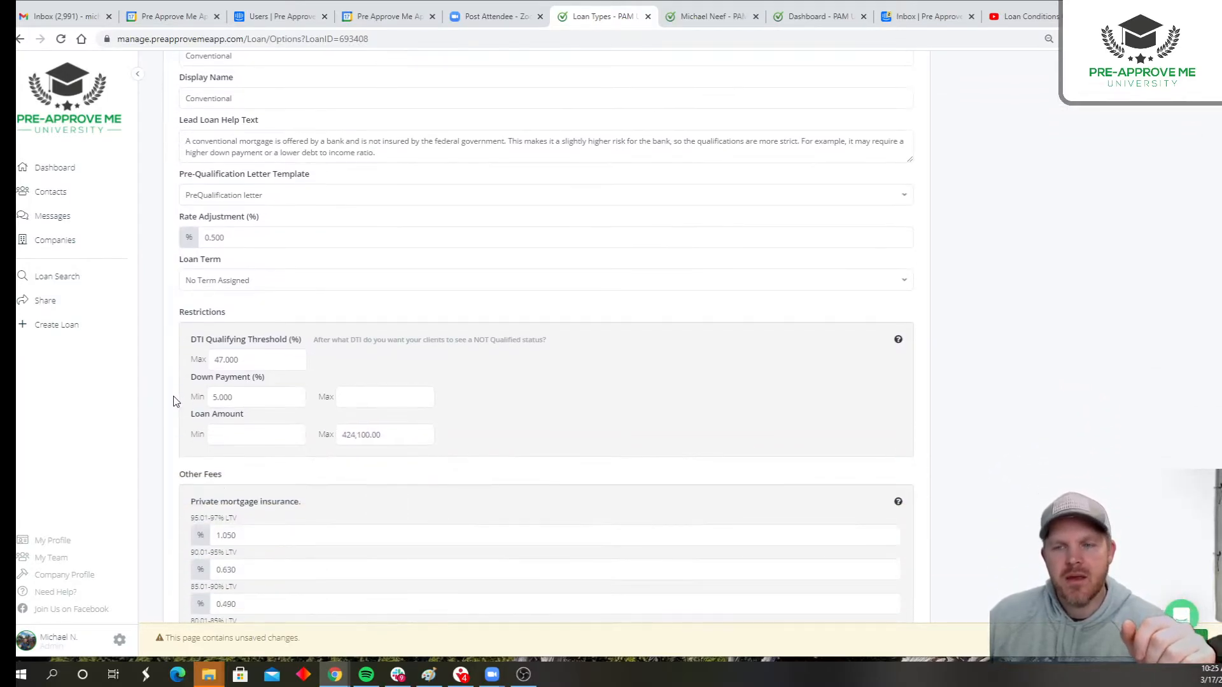
left_click_drag(173, 316, 240, 317)
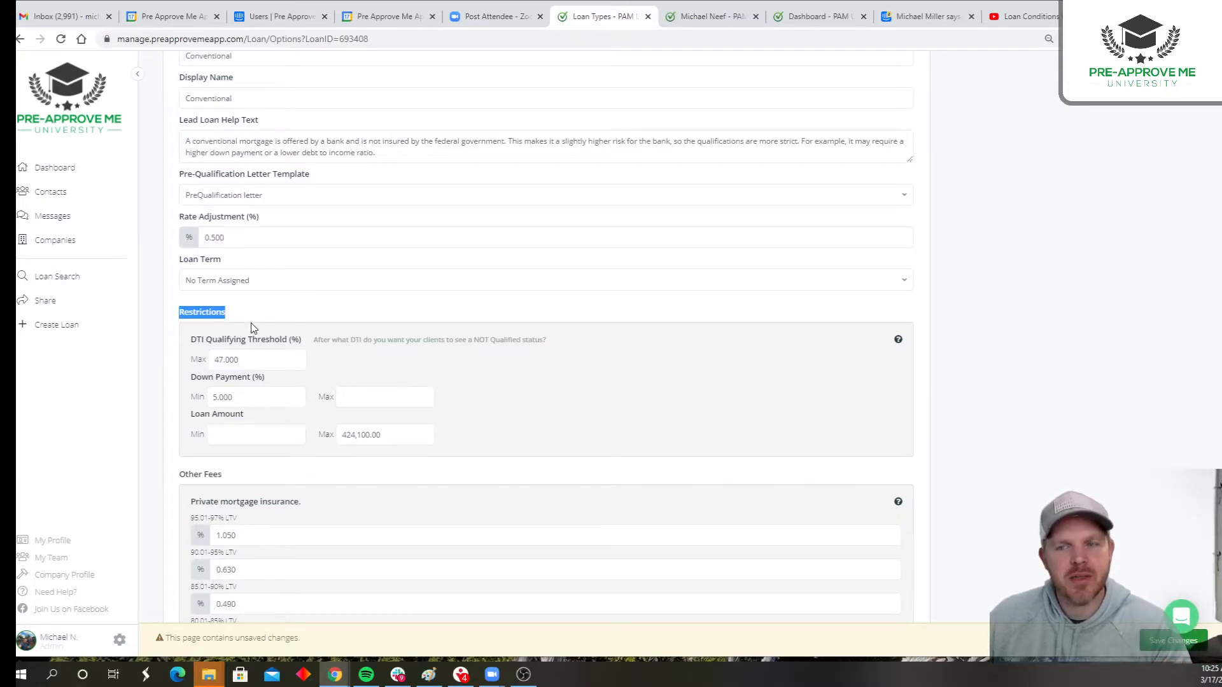
left_click(204, 342)
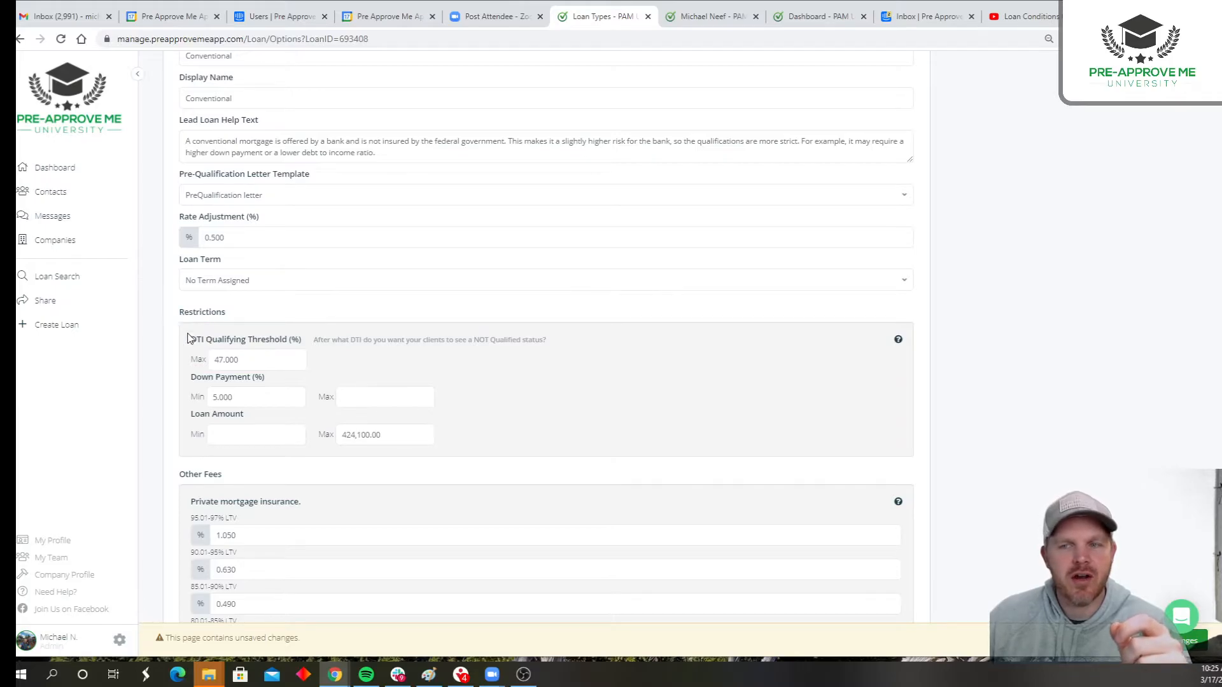
left_click_drag(190, 340, 299, 342)
left_click(308, 343)
double_click(226, 360)
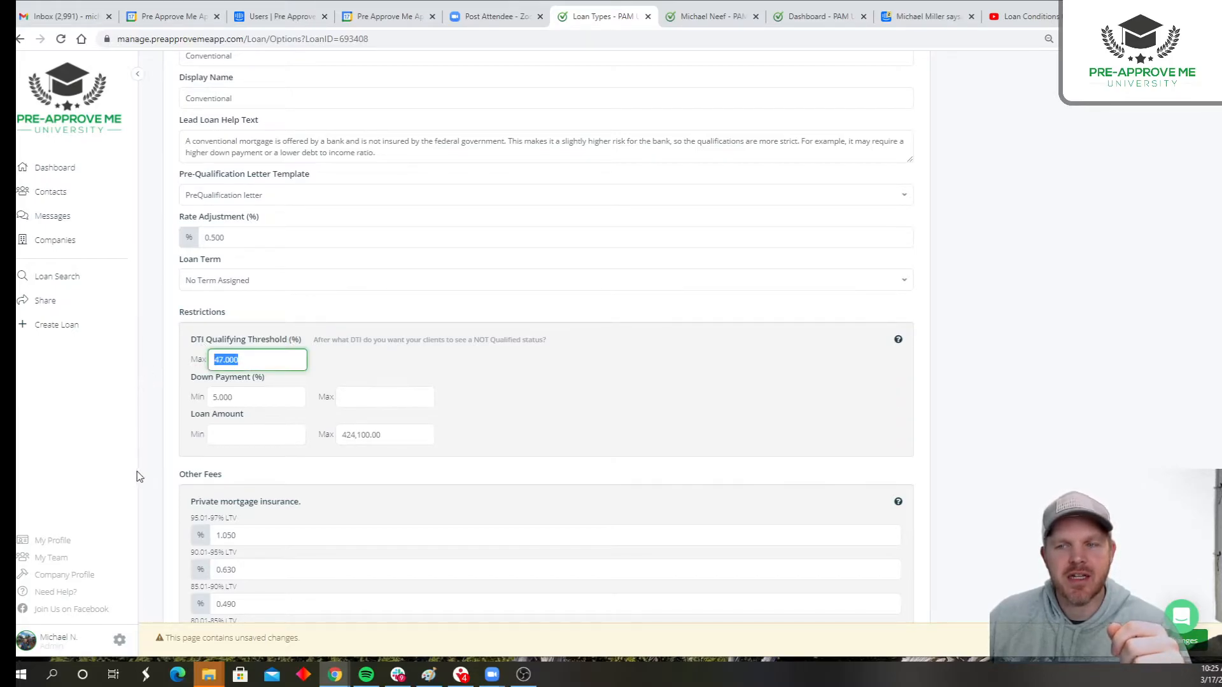
left_click(186, 389)
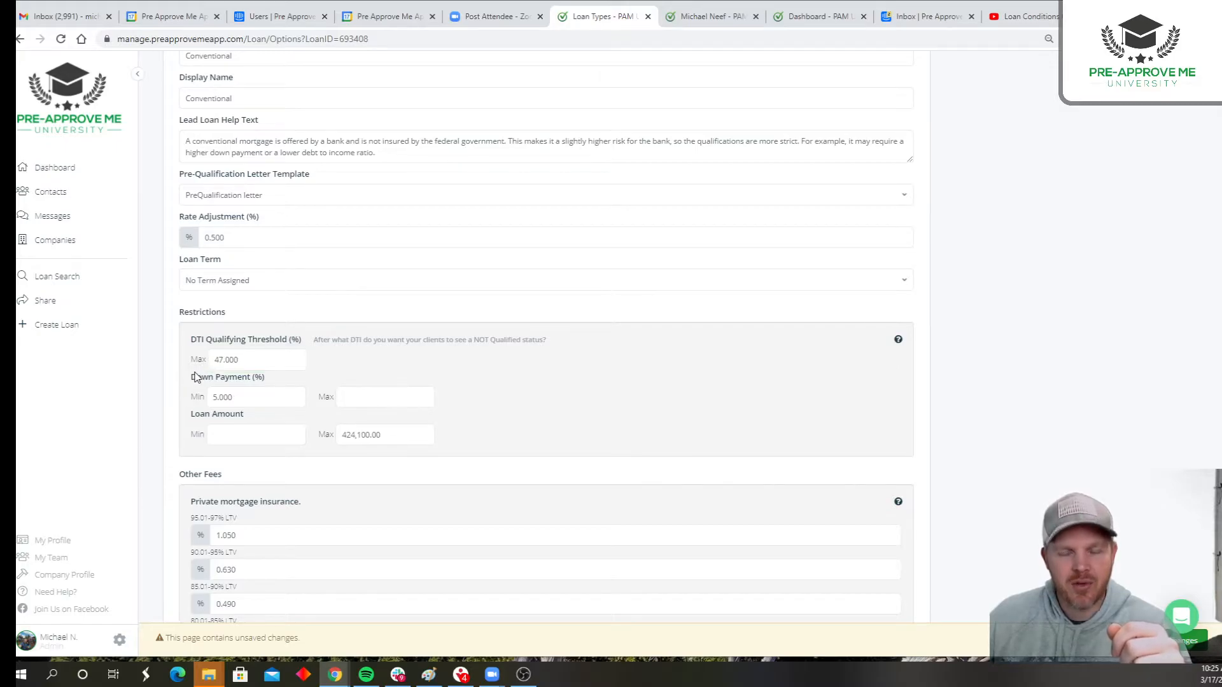
- Examine the minimum and maximum limits for down payment and loan amount in the Conventional program's restrictions
left_click_drag(197, 377, 268, 378)
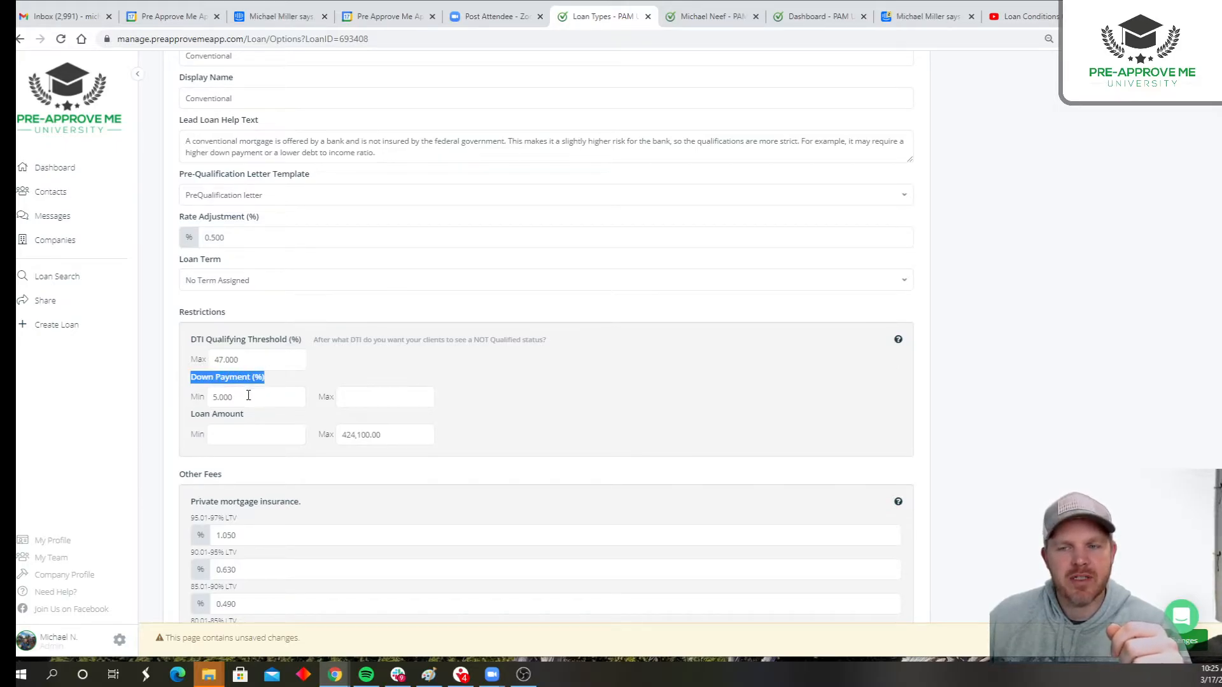
double_click(247, 395)
left_click(354, 403)
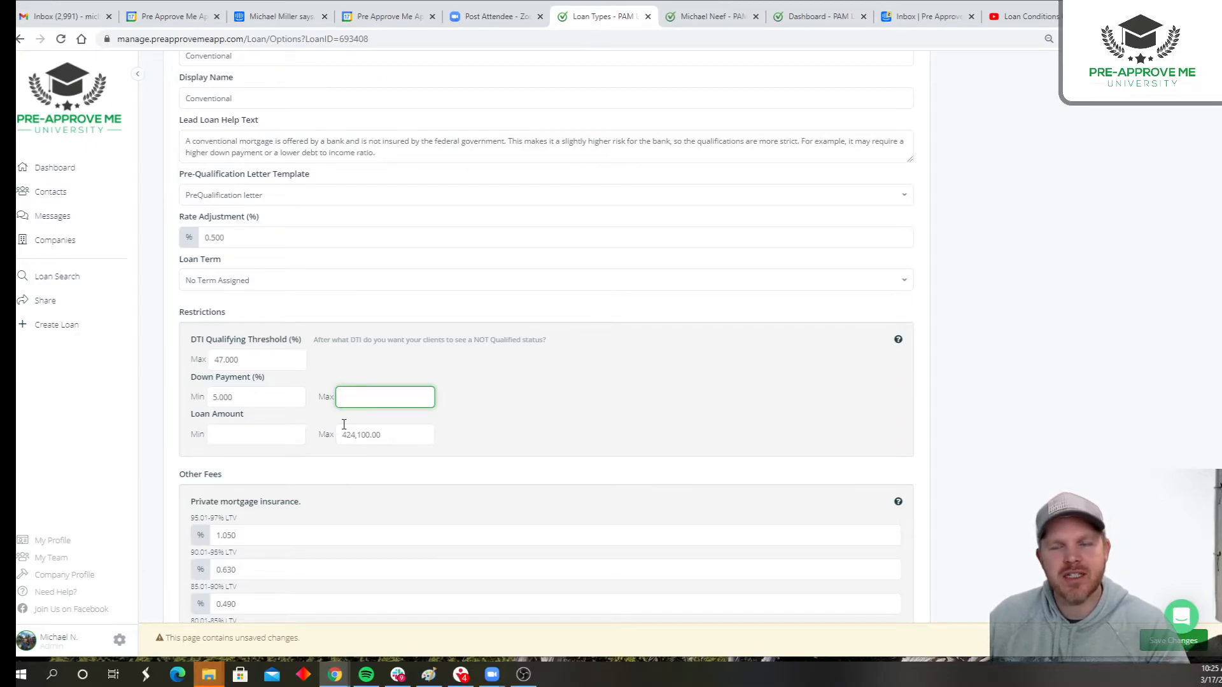
left_click_drag(243, 414, 191, 415)
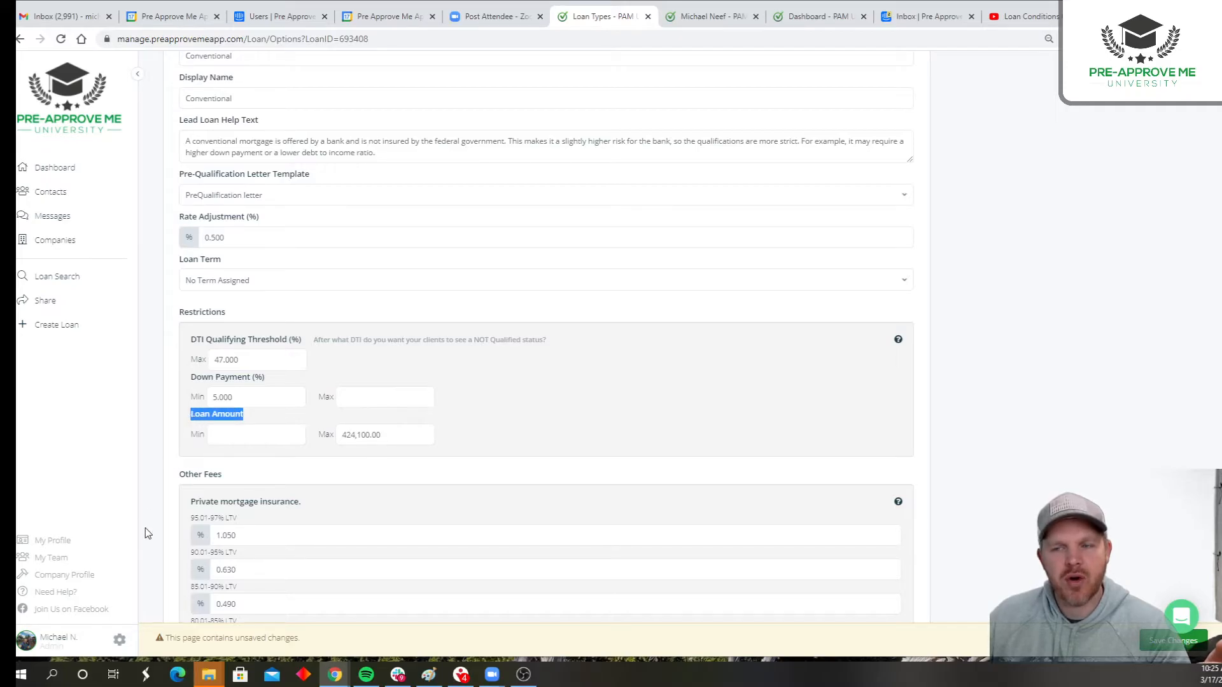
left_click(214, 434)
left_click(339, 436)
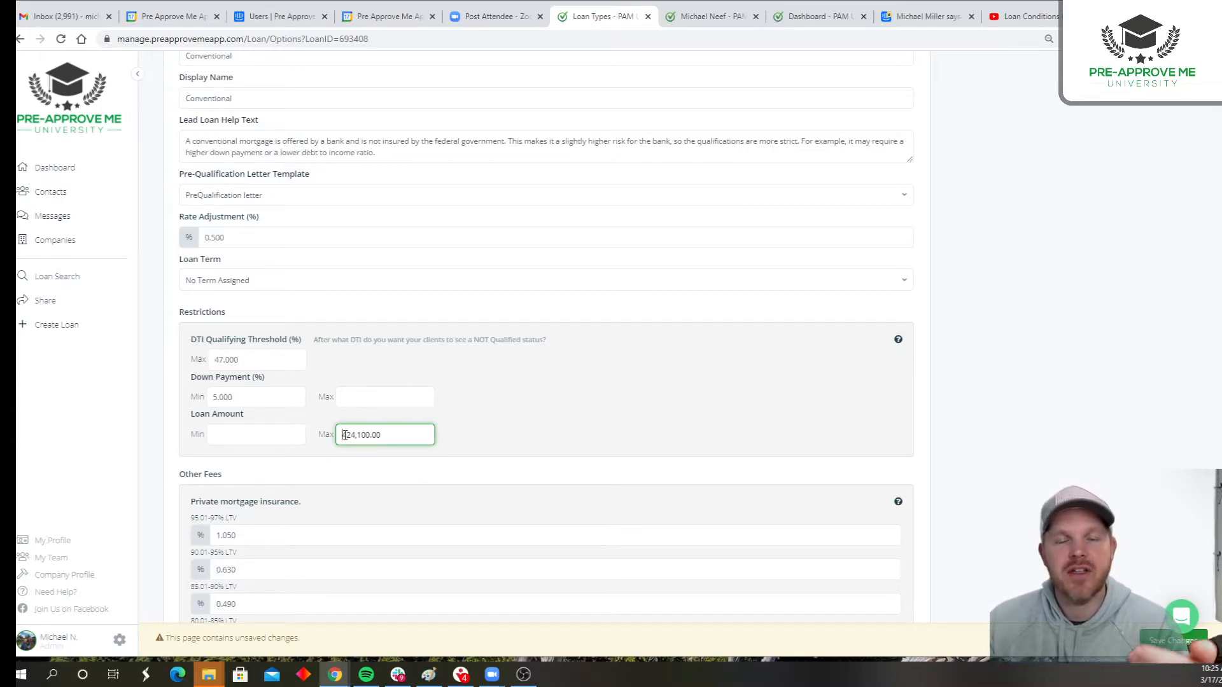
left_click_drag(392, 436, 299, 471)
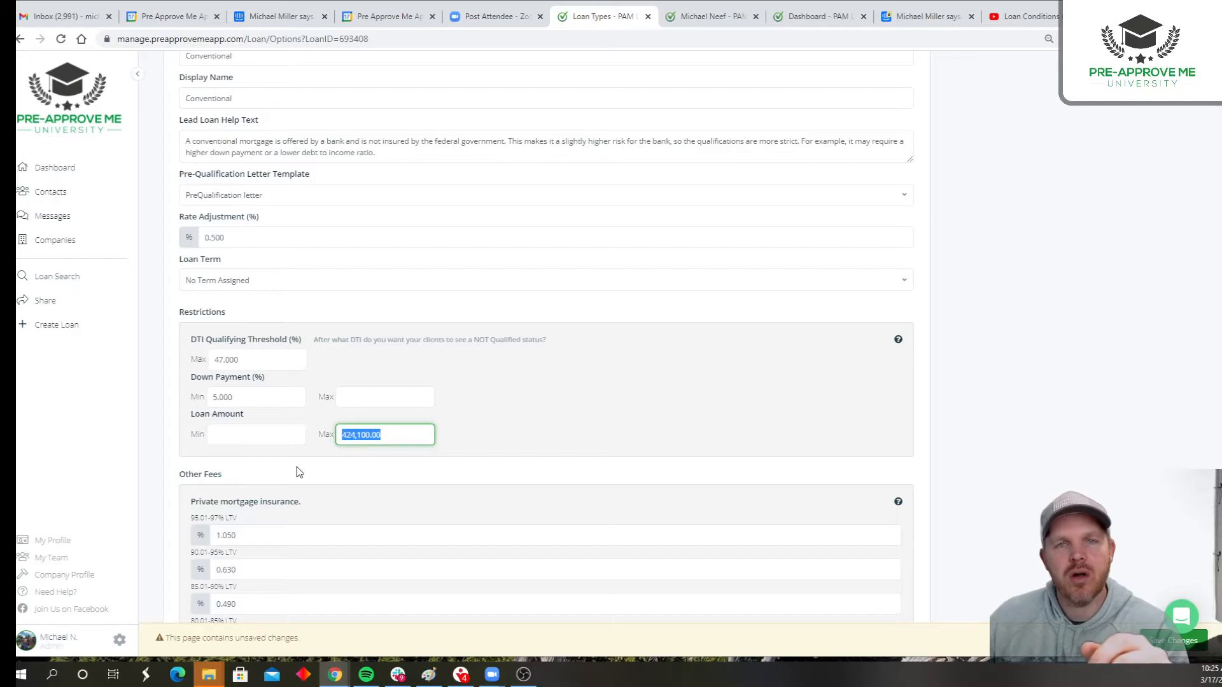
left_click(277, 466)
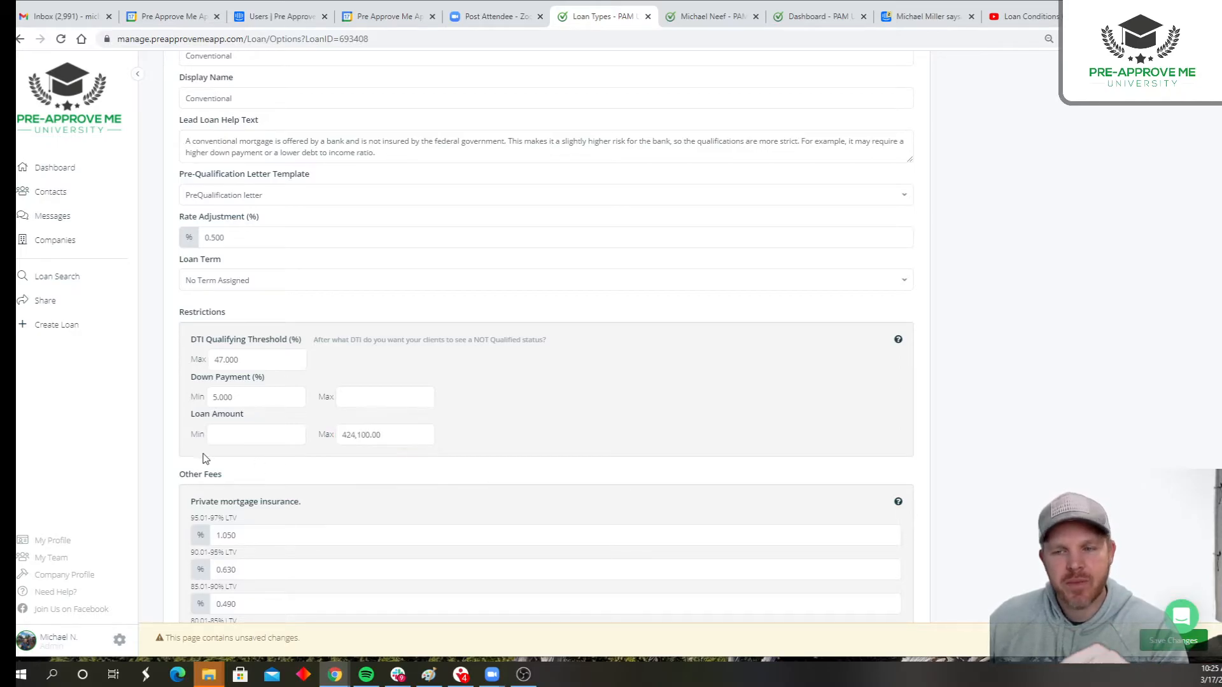
- Review the Conventional program's private mortgage insurance rates, financed mortgage insurance, origination fees and closing costs
scroll(219, 509, "down", 3)
double_click(244, 440)
key("shift+Tab")
key("shift+Tab")
key("shift+Tab")
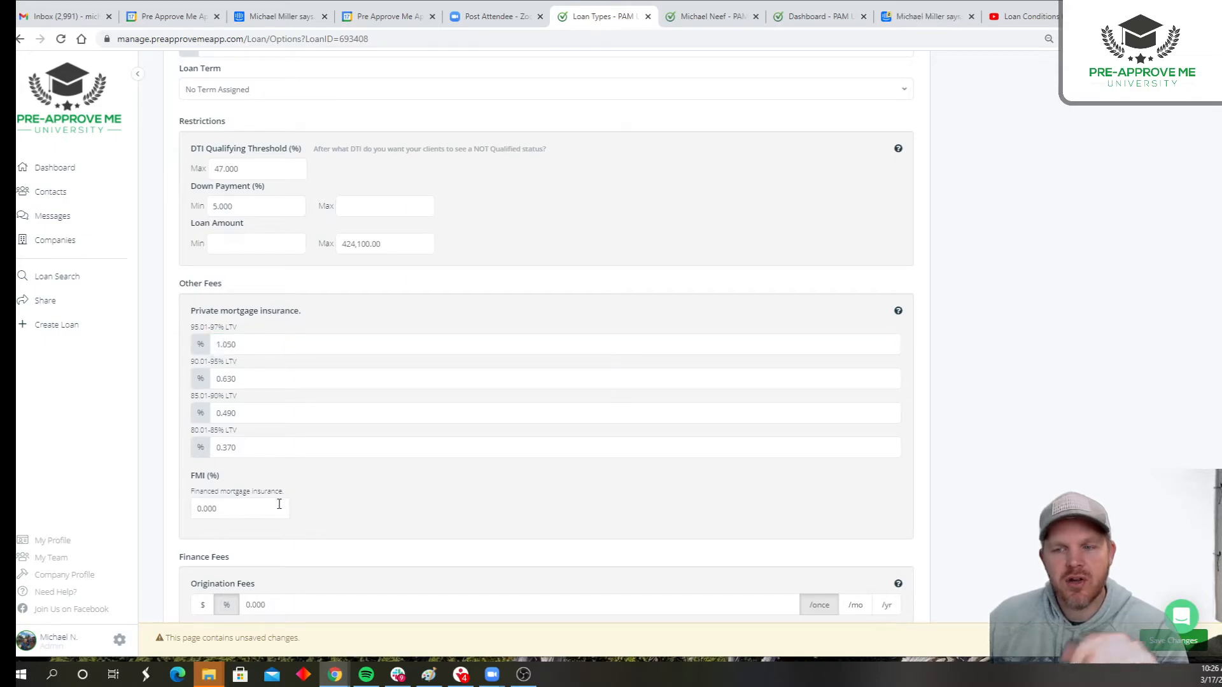
double_click(279, 506)
scroll(197, 511, "down", 2)
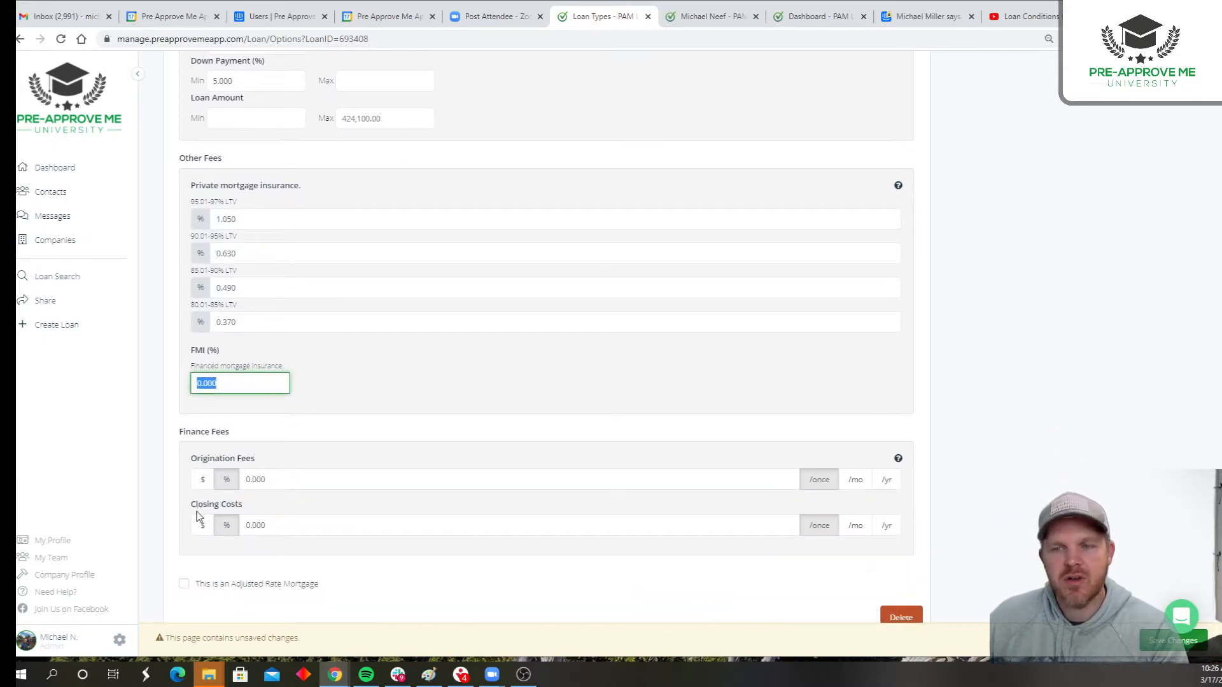
left_click(334, 395)
scroll(333, 430, "up", 8)
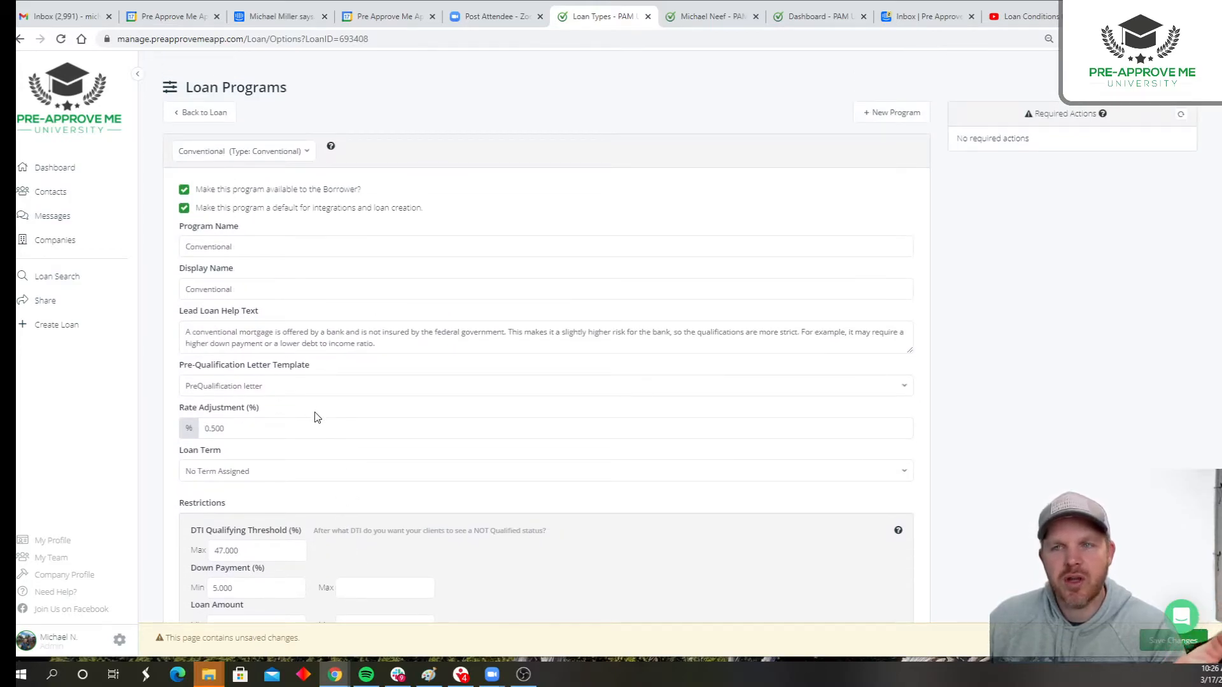
- Return to the loan without saving the program edits, and save a purchase price of $350,000 in the loan configuration
left_click(204, 112)
left_click(678, 114)
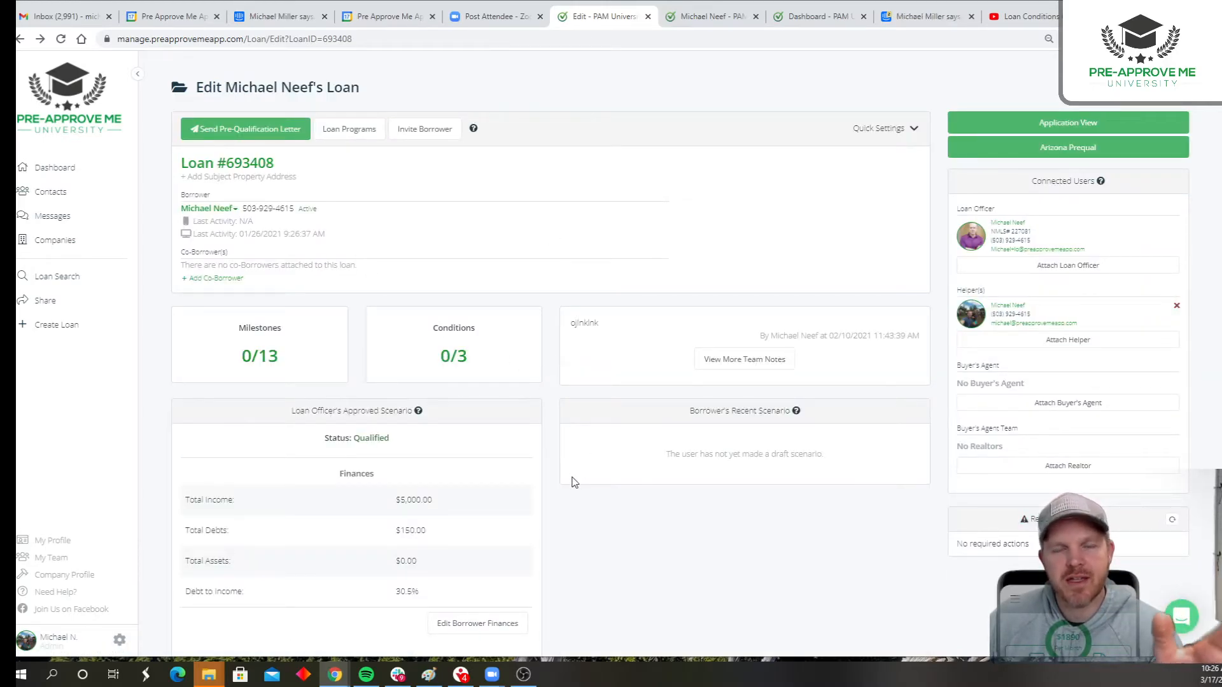
scroll(529, 464, "down", 7)
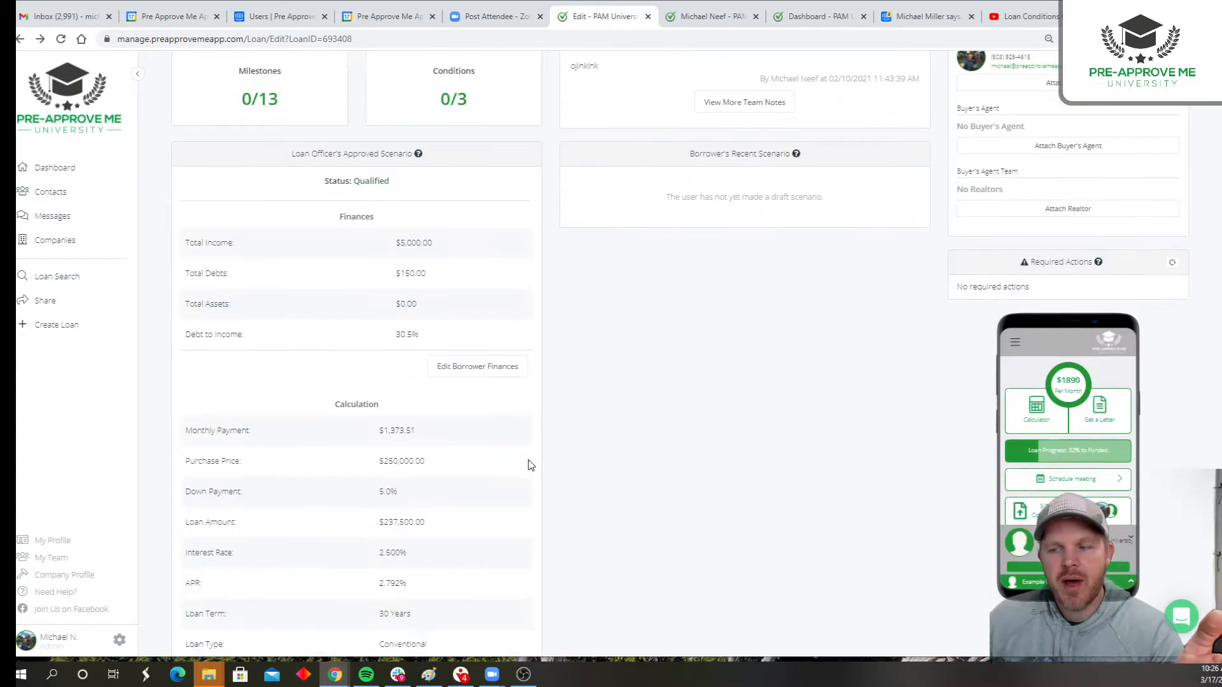
left_click(494, 607)
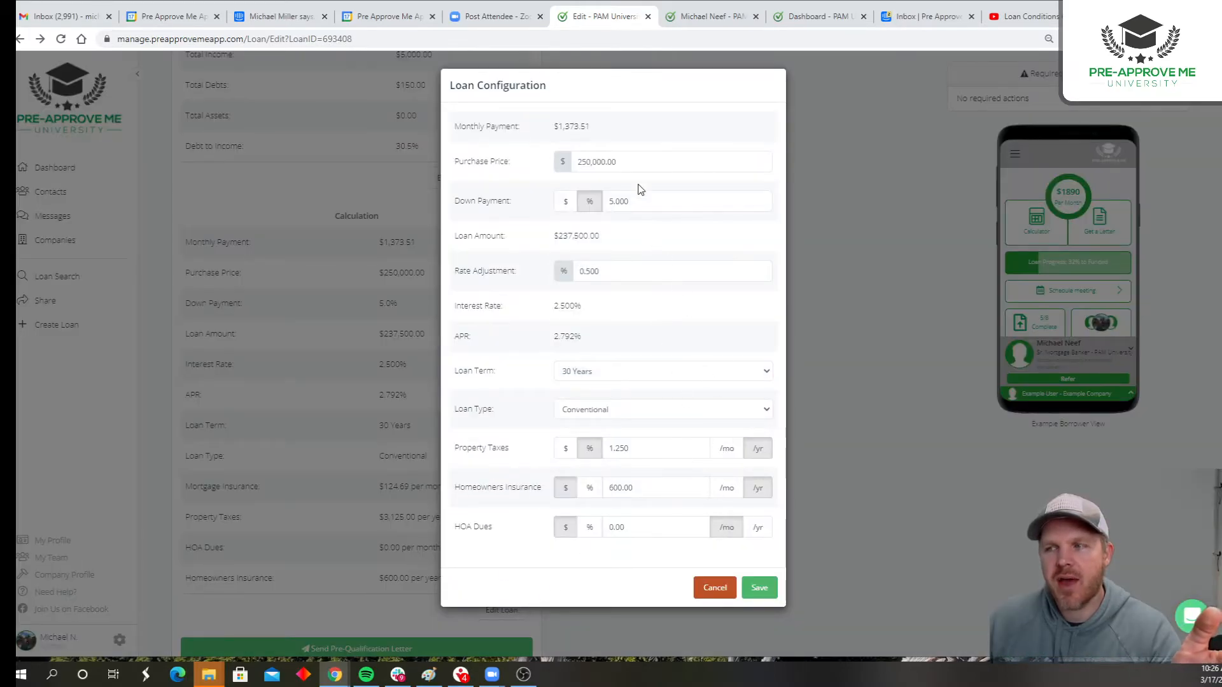
left_click(516, 163)
type("350000")
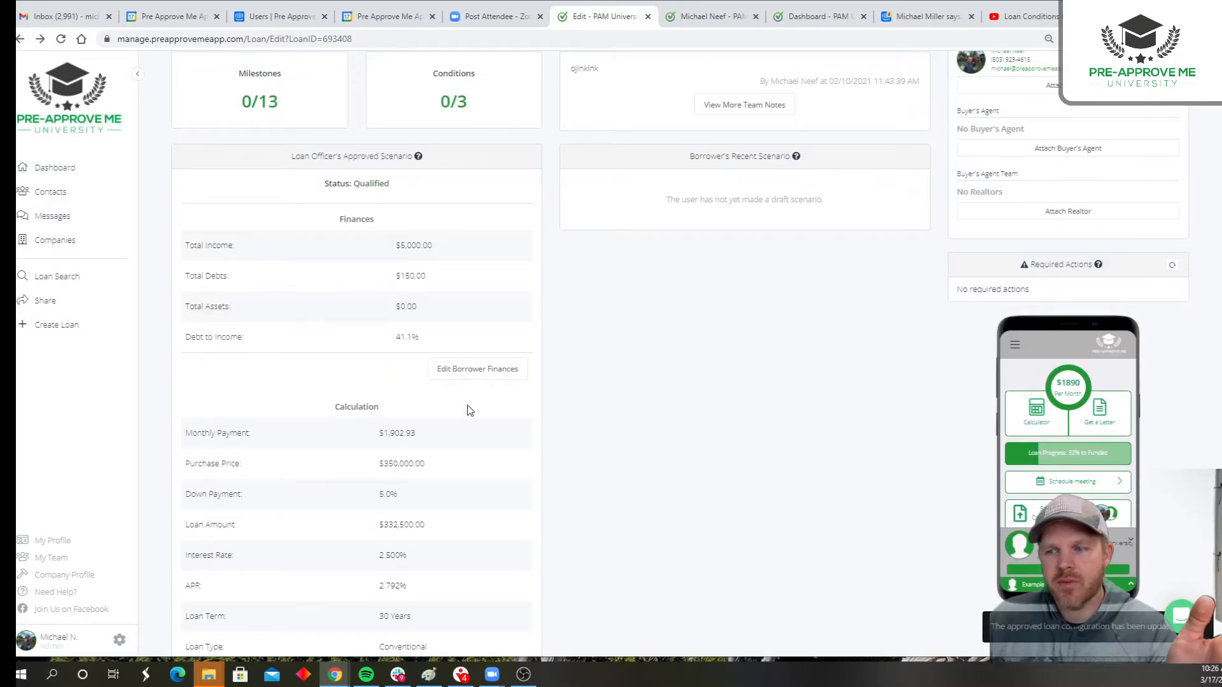
- Set the property taxes to 2% per year in the loan configuration, save it, and check the debt-to-income ratio
scroll(472, 407, "down", 4)
left_click(502, 554)
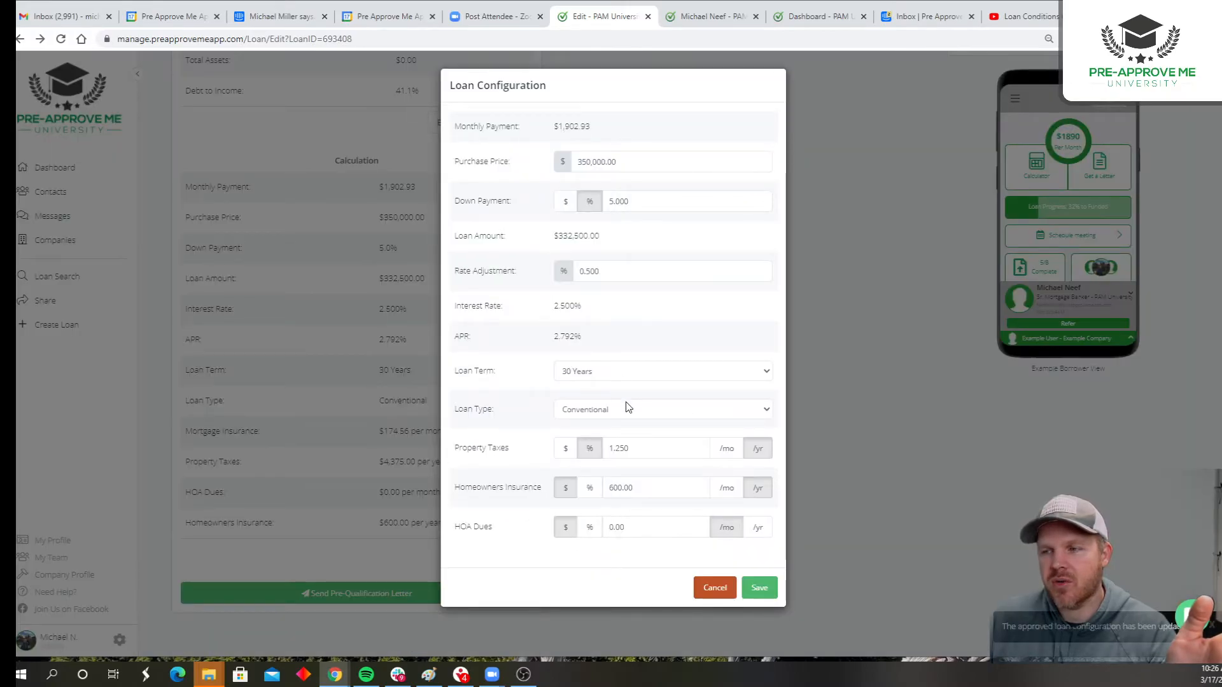
left_click(638, 487)
left_click(622, 450)
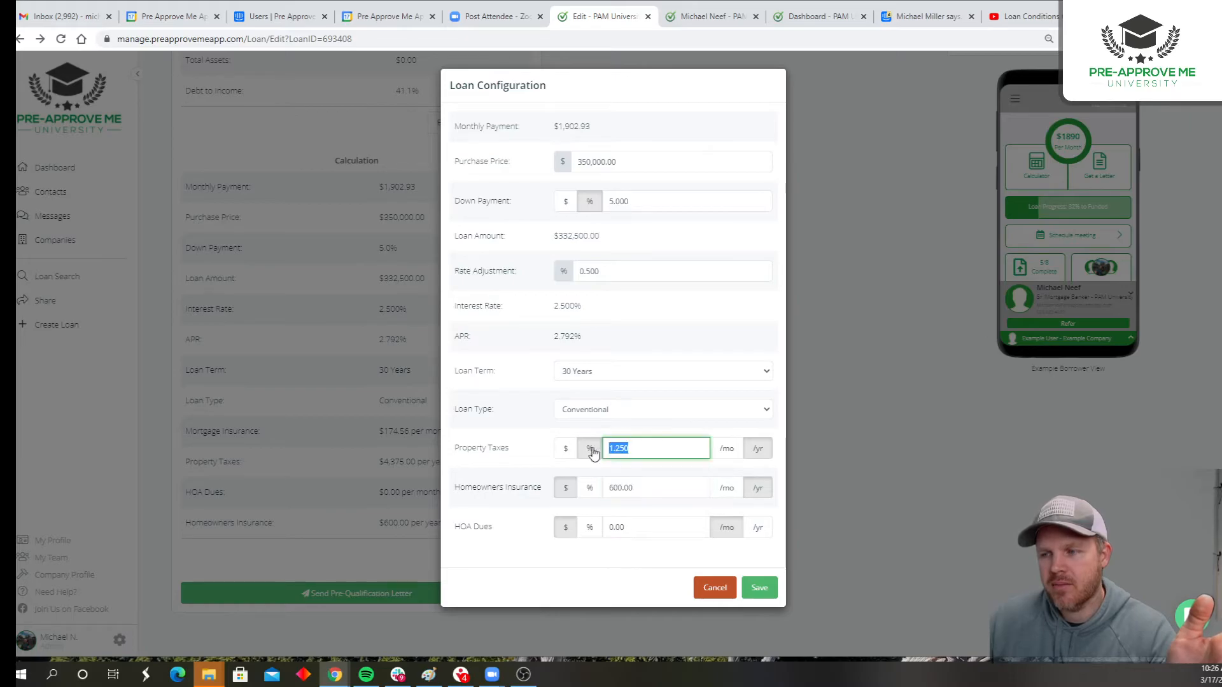
type("2")
left_click(760, 587)
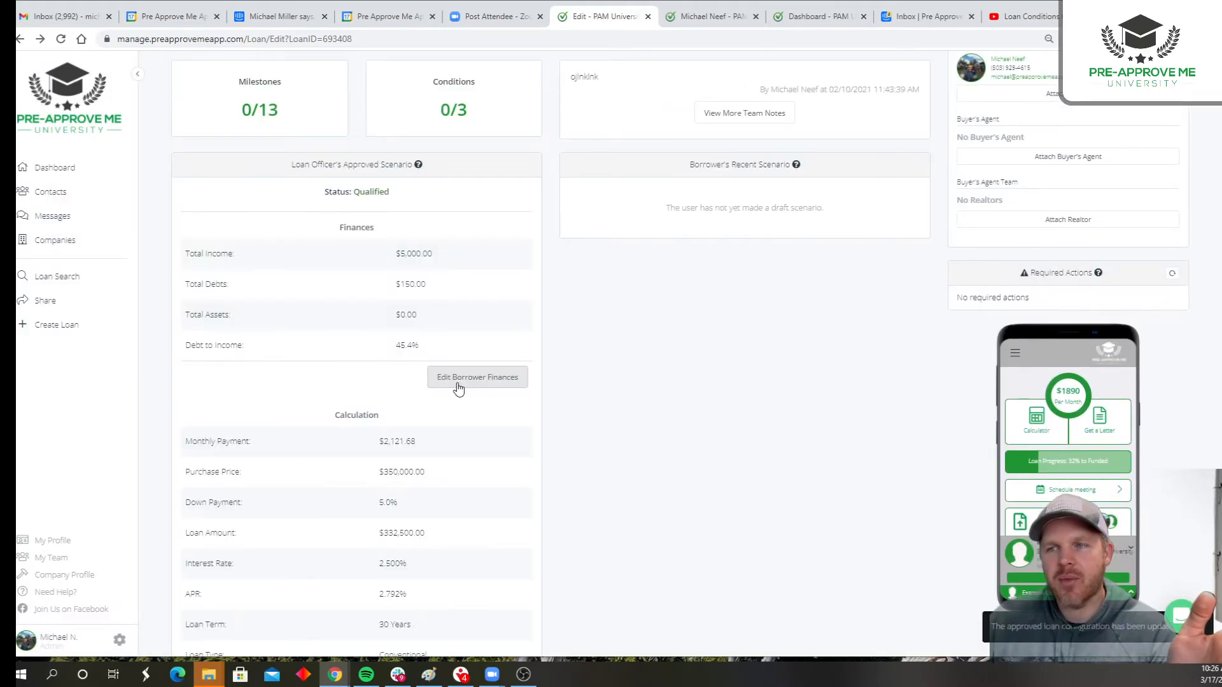
left_click_drag(425, 348, 385, 351)
- Set the homeowners insurance to $2,000 per year in the loan configuration and save it
scroll(420, 398, "down", 4)
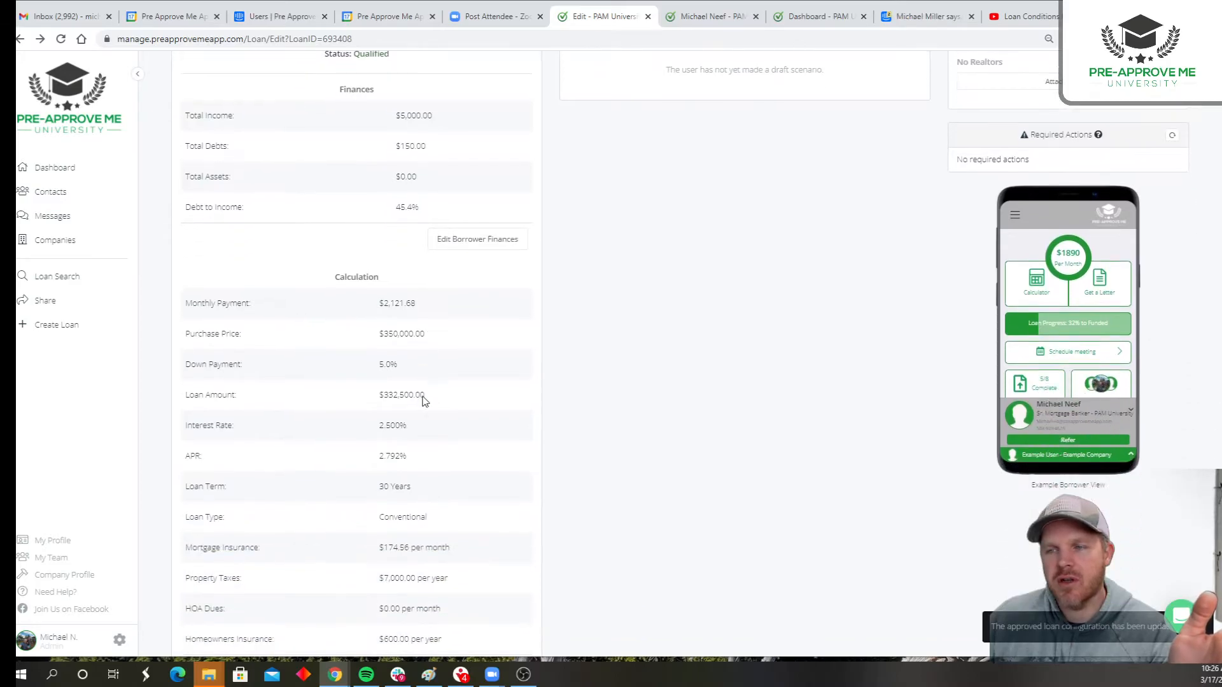
left_click(499, 554)
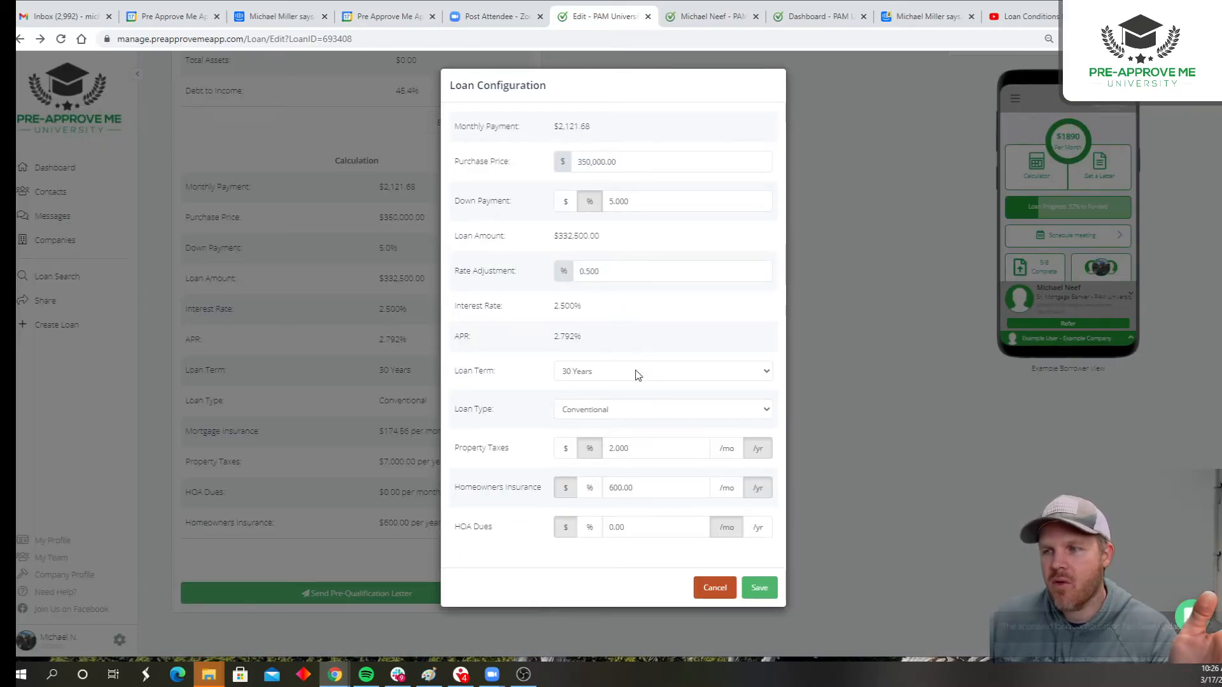
left_click_drag(640, 488, 599, 489)
key("BackSpace")
type("2000")
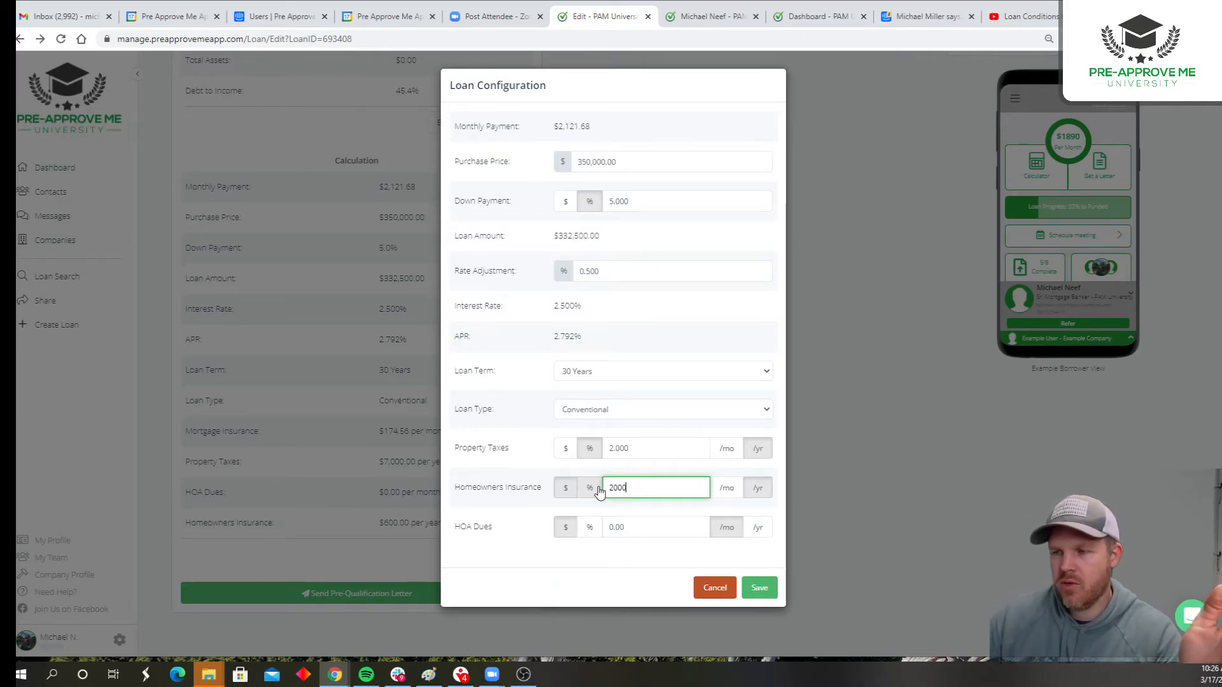
left_click(759, 587)
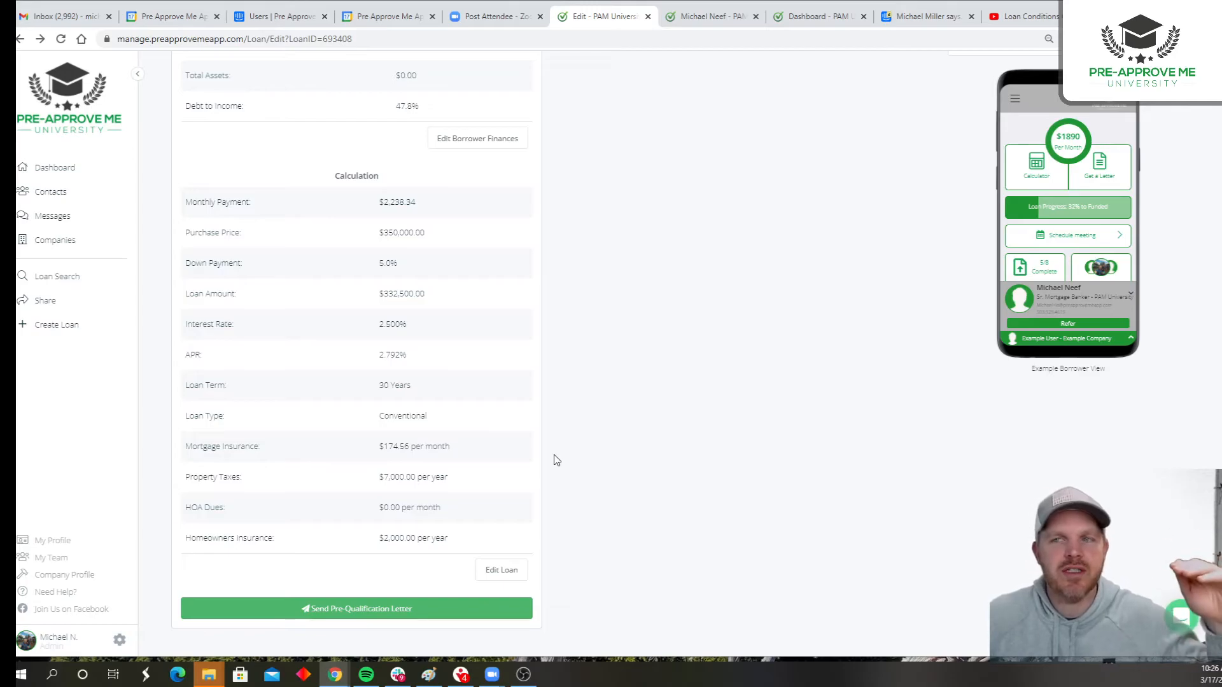
- Examine the approved scenario's qualification status, the reason given for it, and the debt-to-income ratio
scroll(553, 460, "up", 3)
scroll(553, 460, "up", 1)
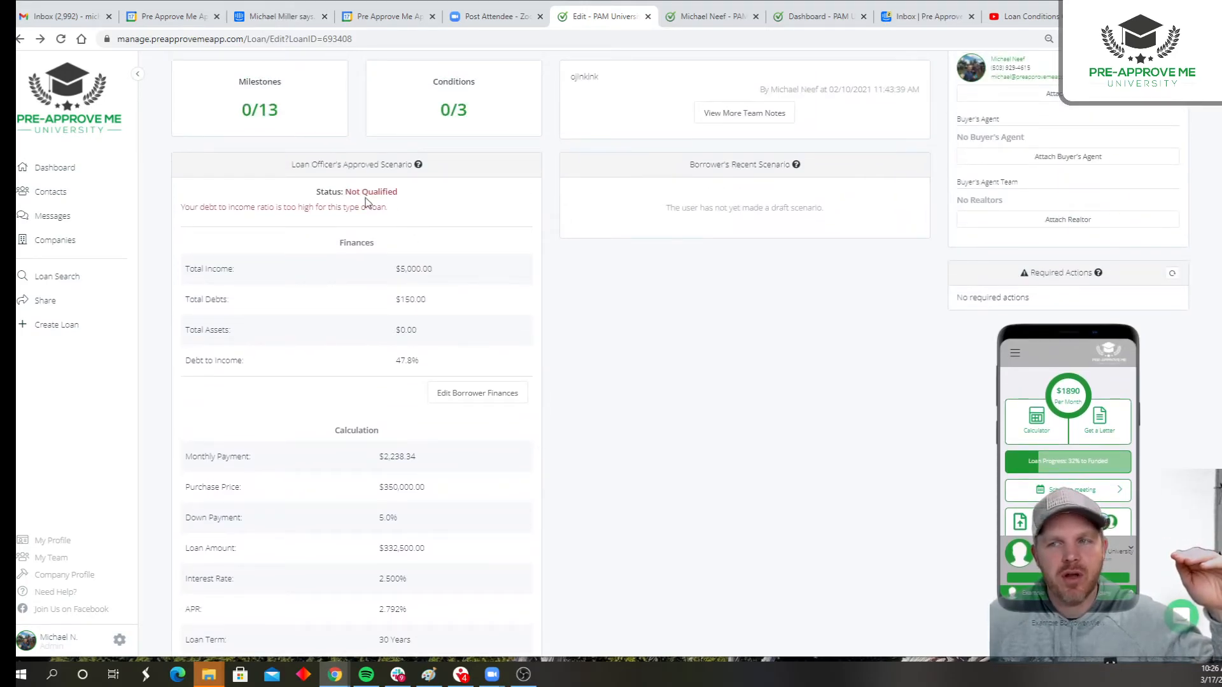
left_click_drag(316, 192, 422, 197)
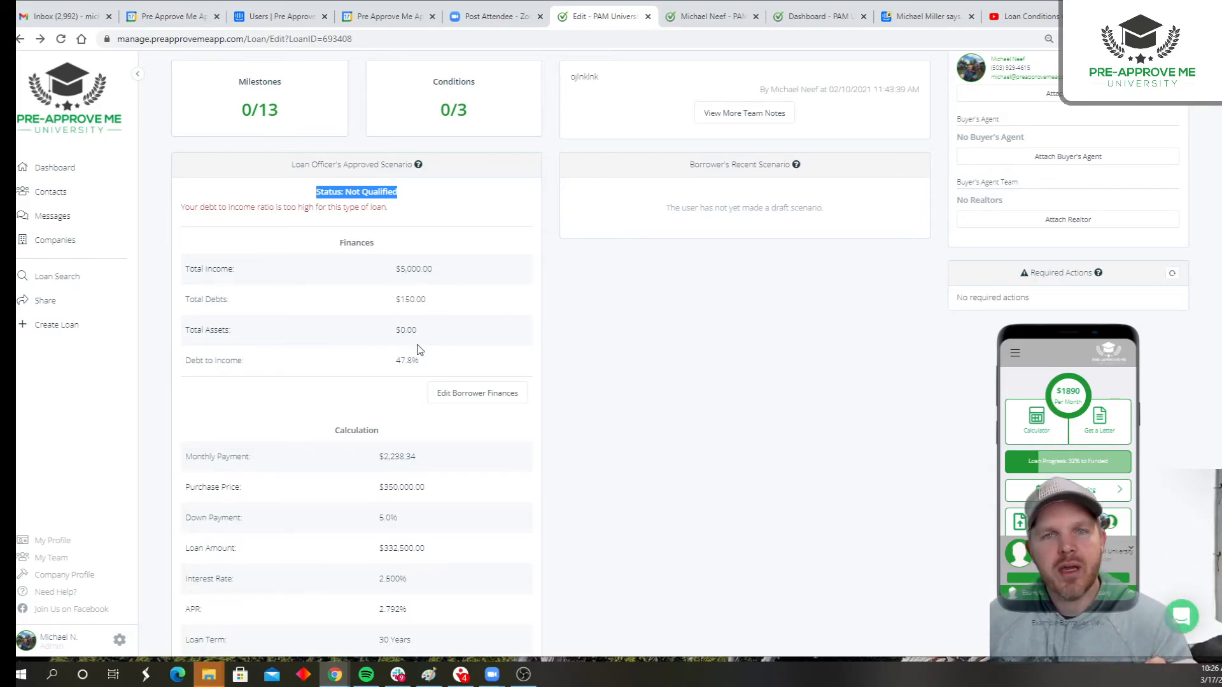
scroll(408, 350, "down", 2)
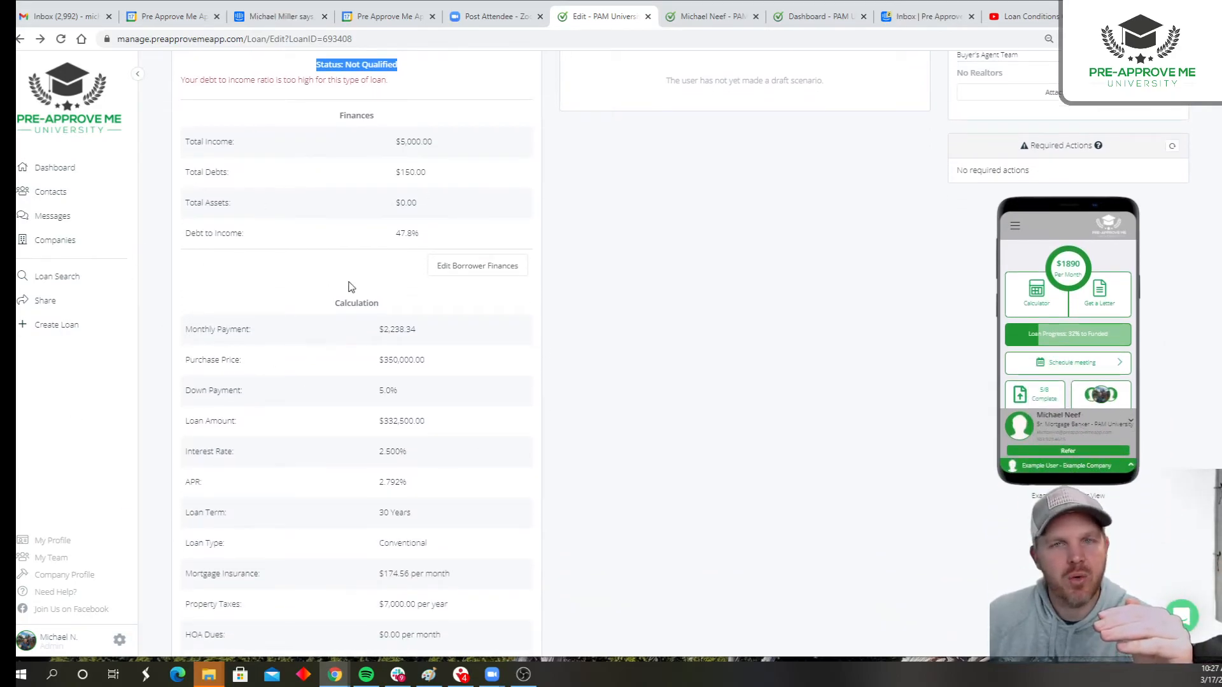
left_click_drag(395, 234, 426, 239)
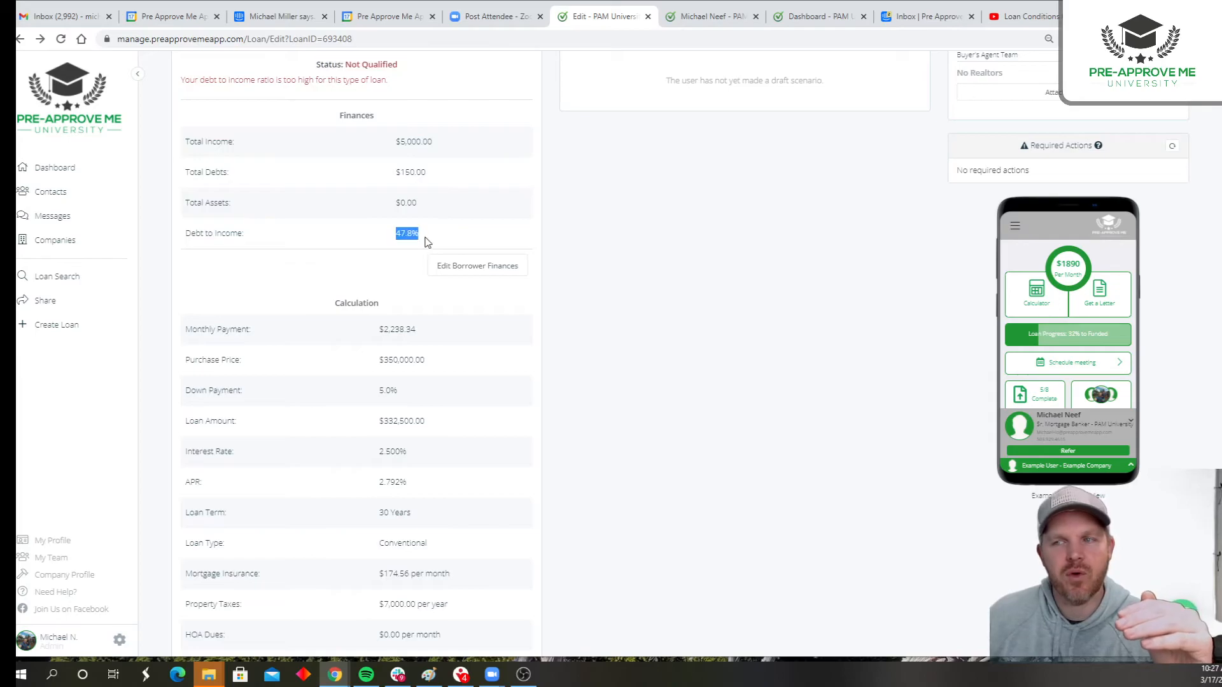
left_click(368, 270)
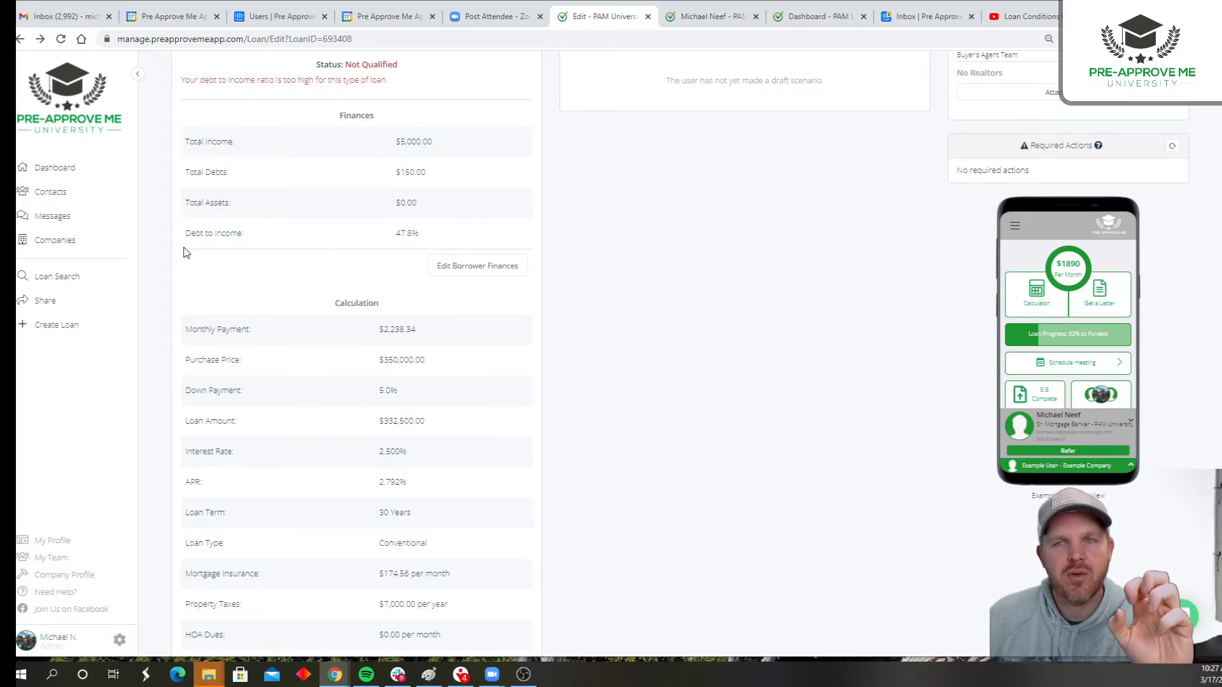
scroll(255, 280, "up", 6)
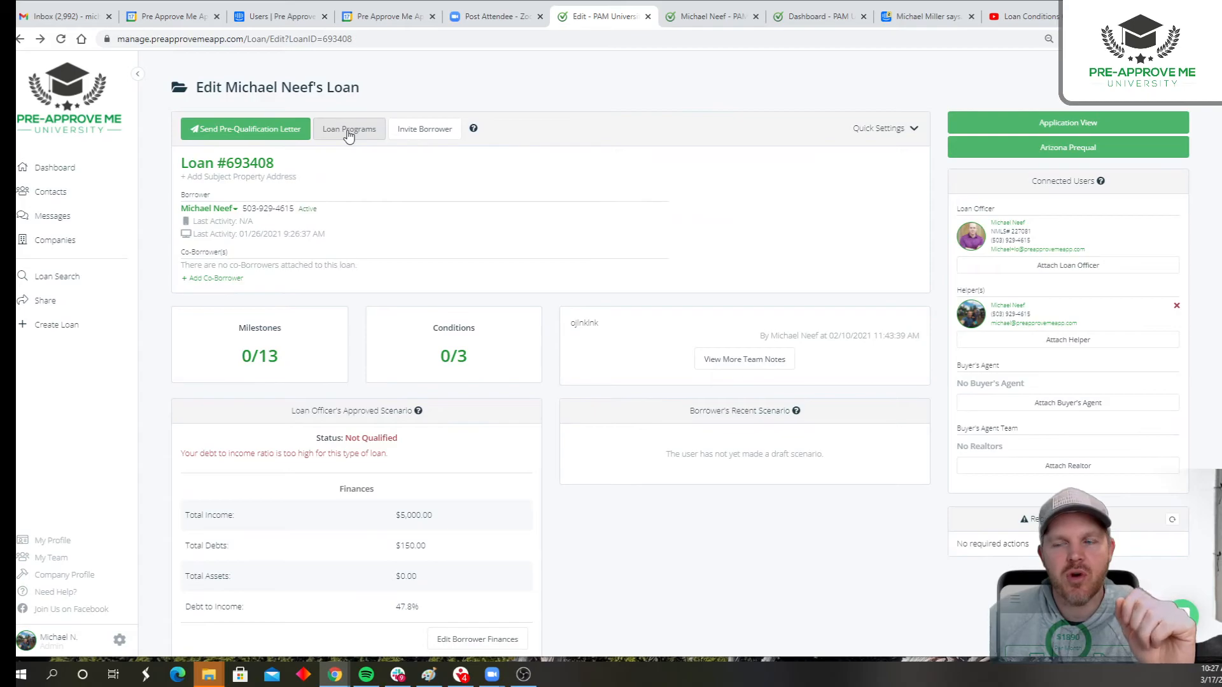
left_click_drag(346, 438, 402, 454)
left_click(401, 455)
left_click_drag(182, 453, 405, 463)
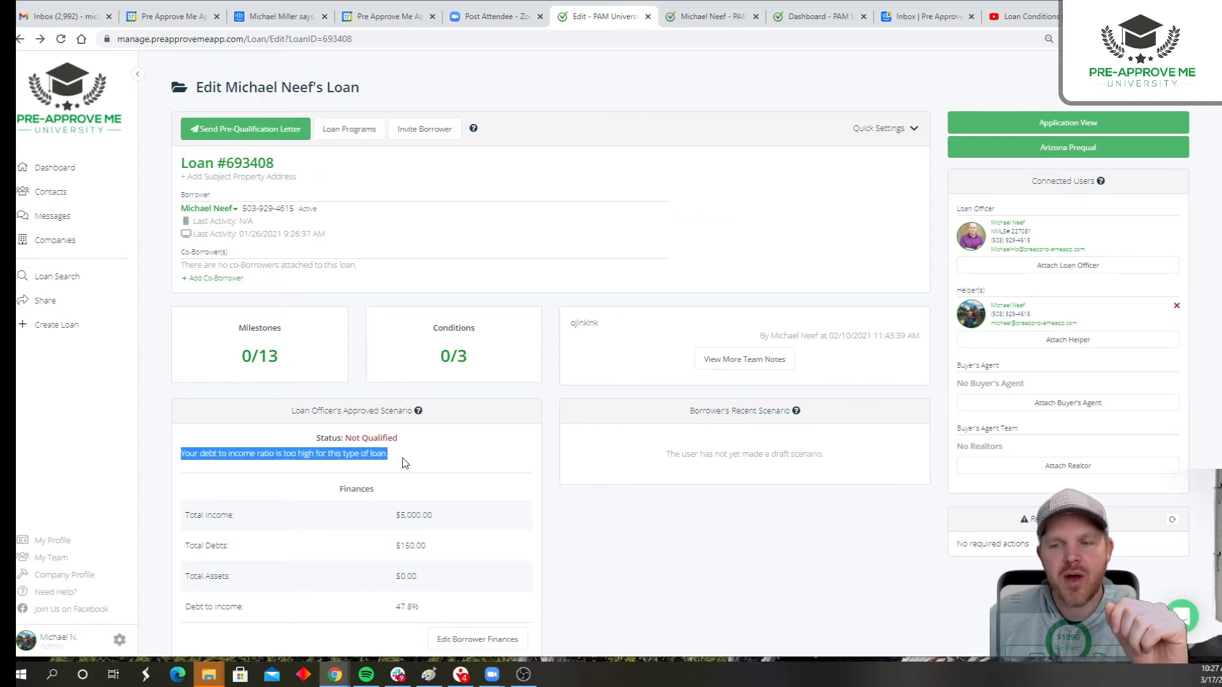
- Set the Conventional program's maximum DTI qualifying threshold to 48%, save the program, and return to the loan
left_click(344, 132)
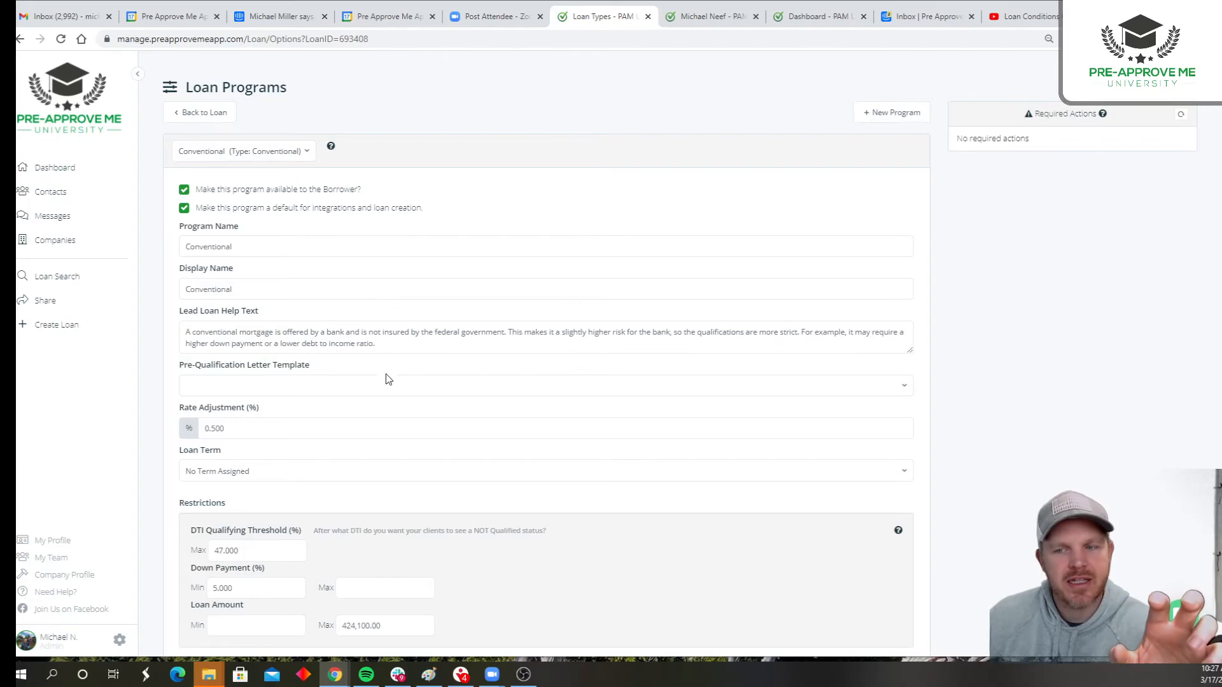
scroll(386, 369, "down", 1)
left_click_drag(276, 491, 169, 502)
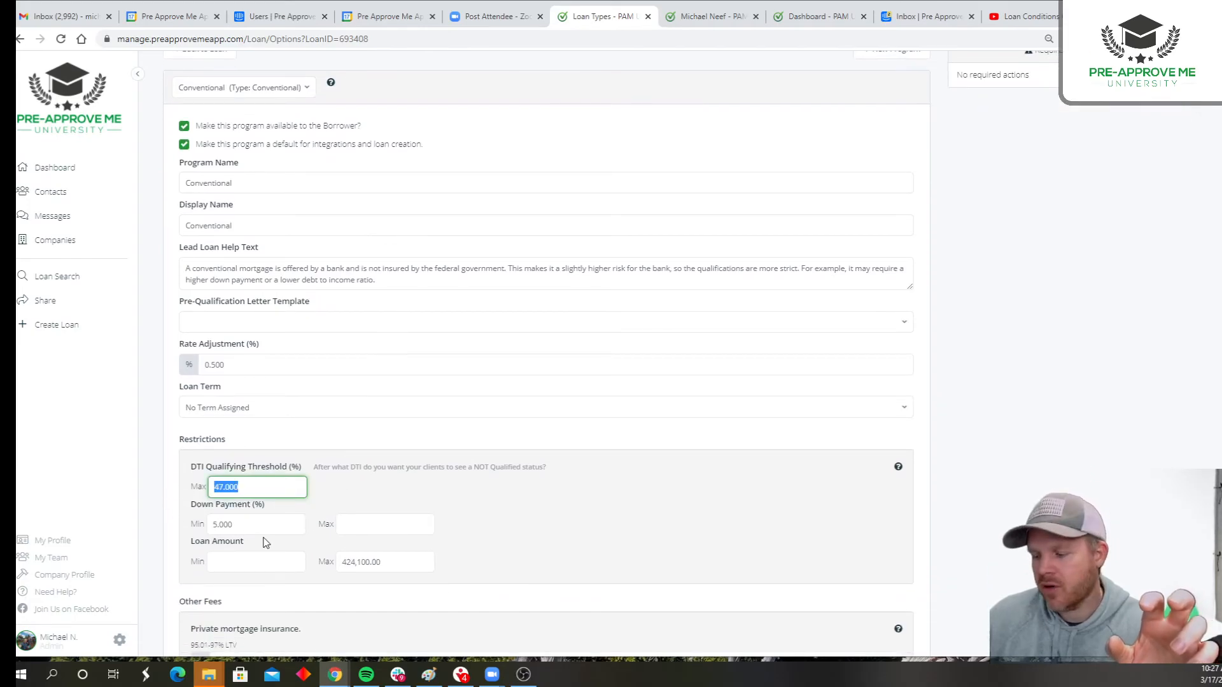
type("48")
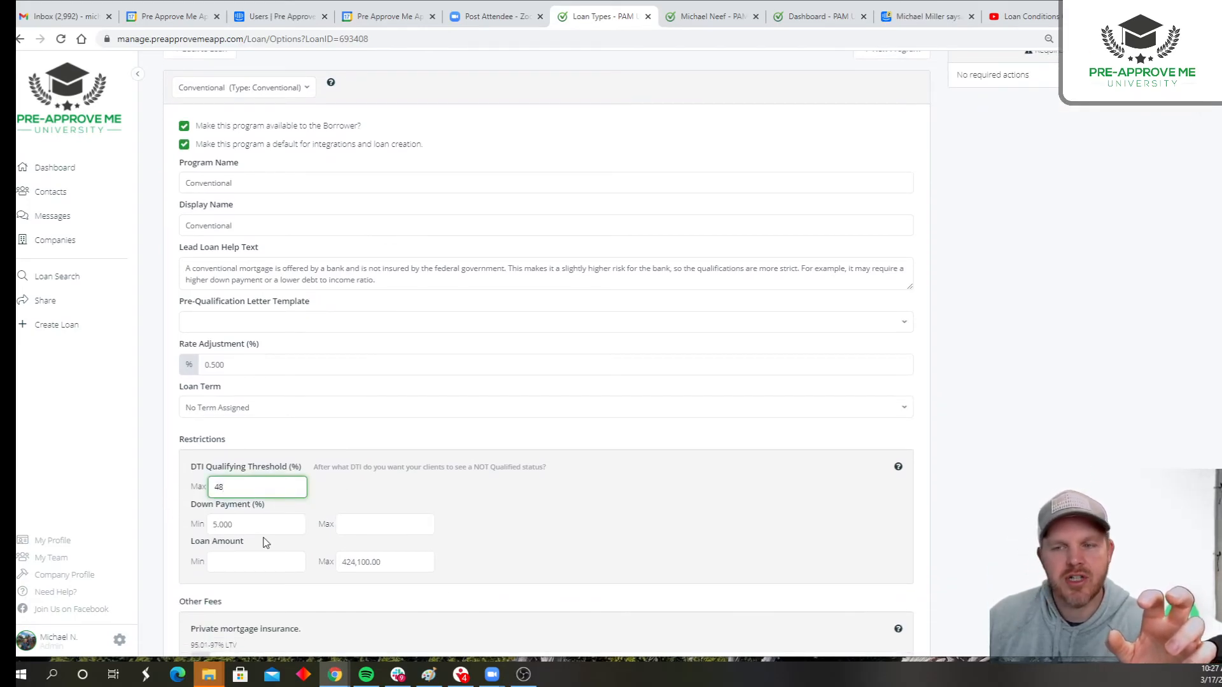
left_click(434, 457)
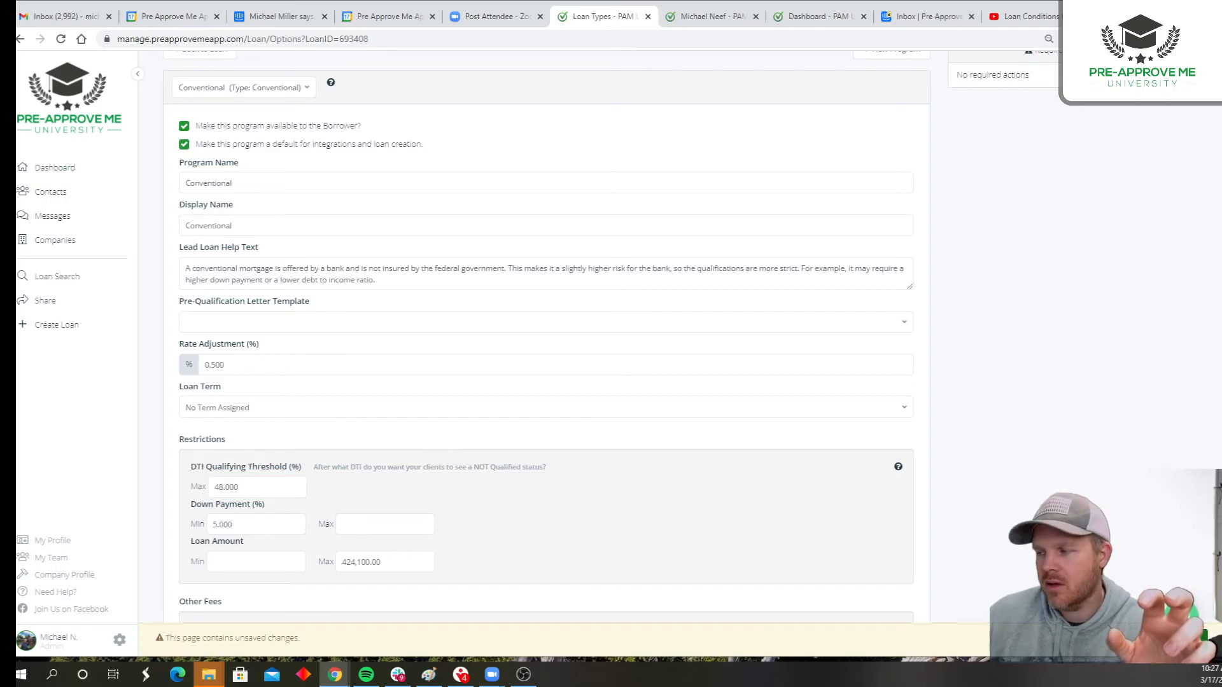
scroll(417, 265, "up", 2)
left_click(220, 117)
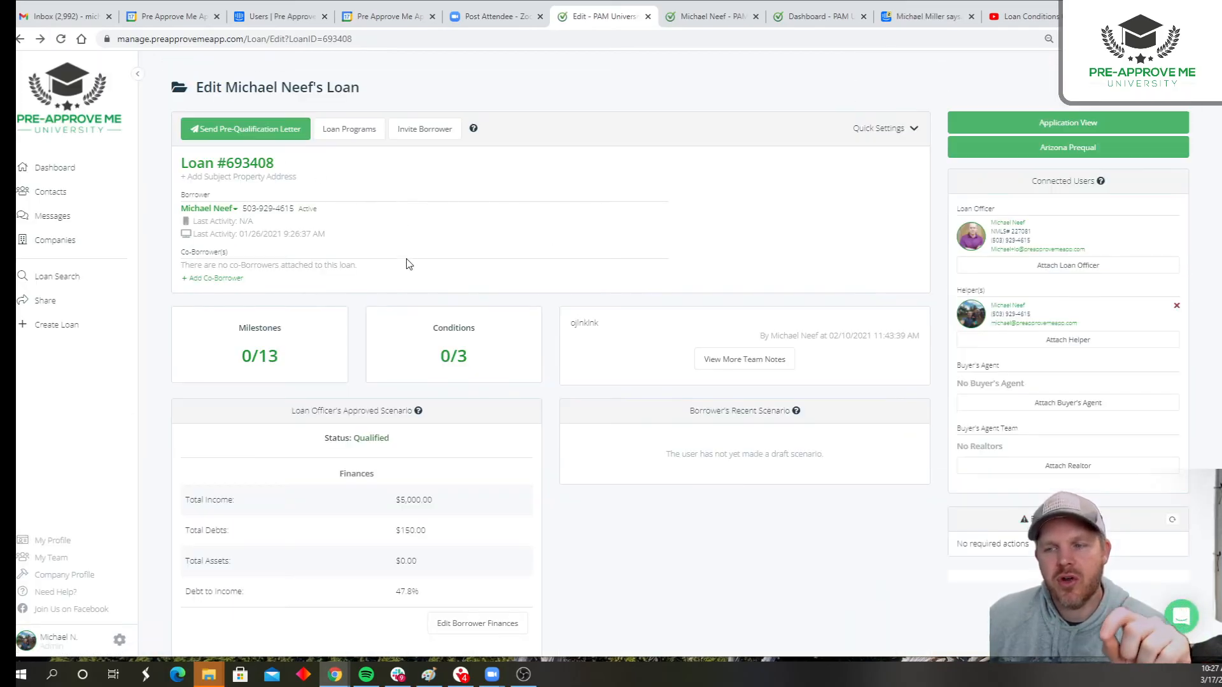
- Review the loan officer's approved scenario under the new threshold, covering its status, calculation figures and borrower finances
left_click_drag(392, 444, 322, 440)
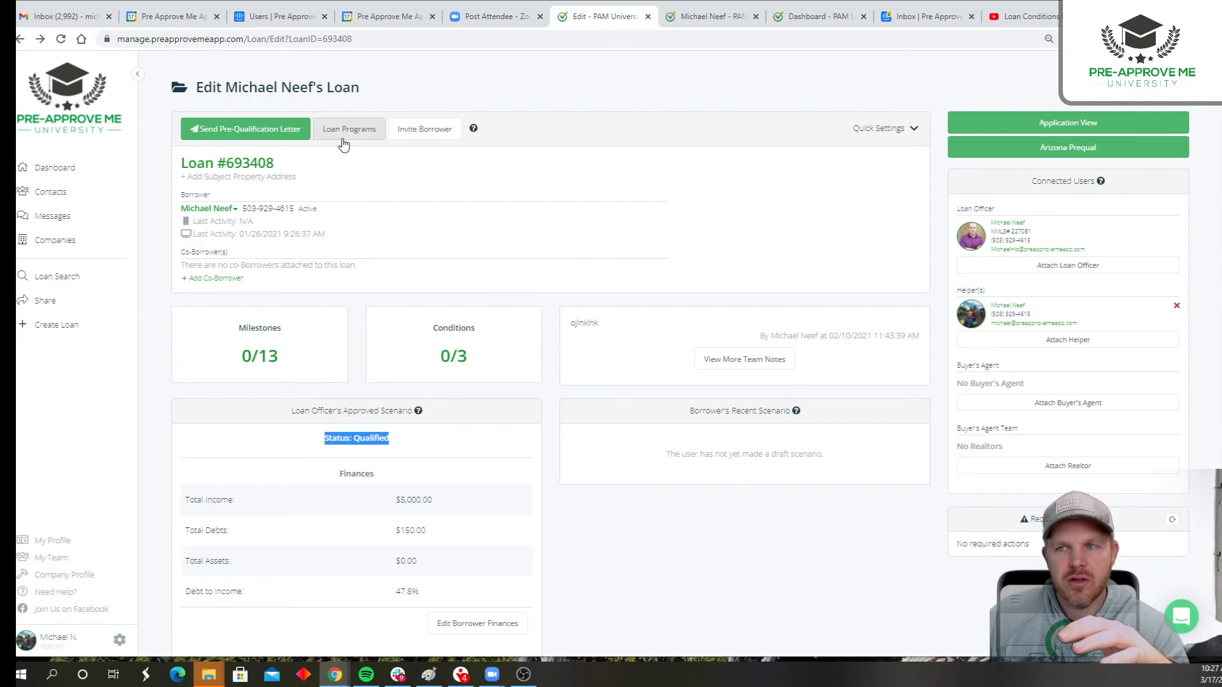
scroll(540, 526, "down", 7)
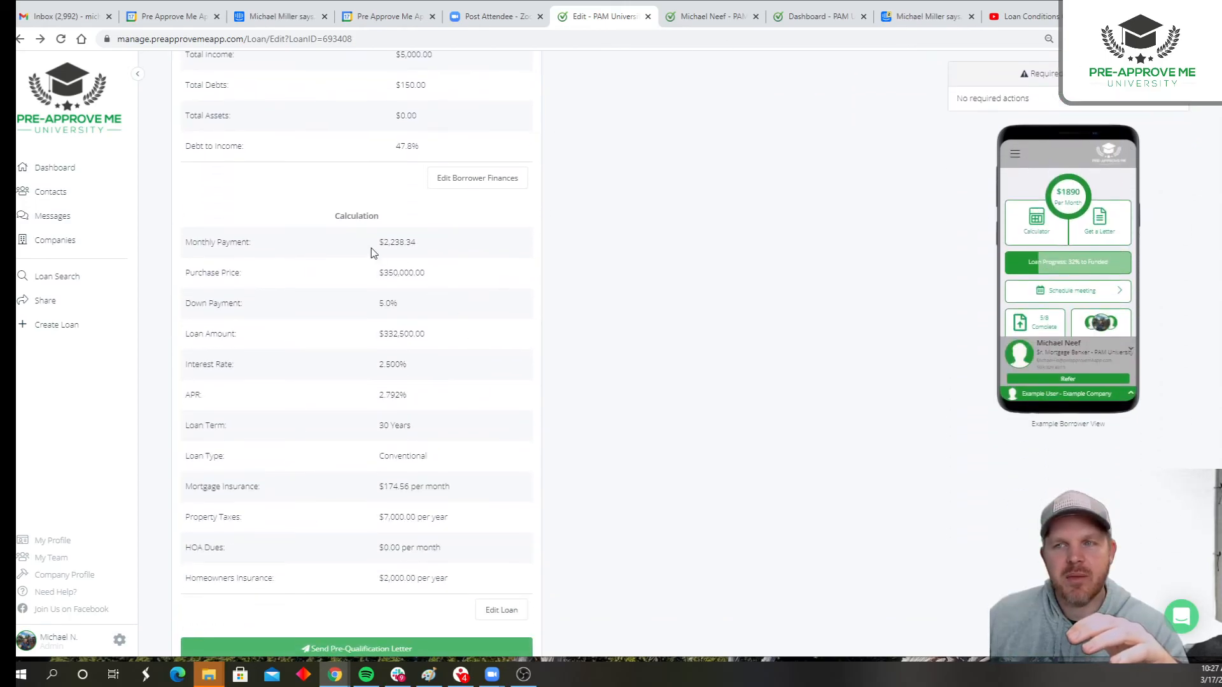
left_click_drag(319, 231, 469, 581)
scroll(595, 502, "up", 3)
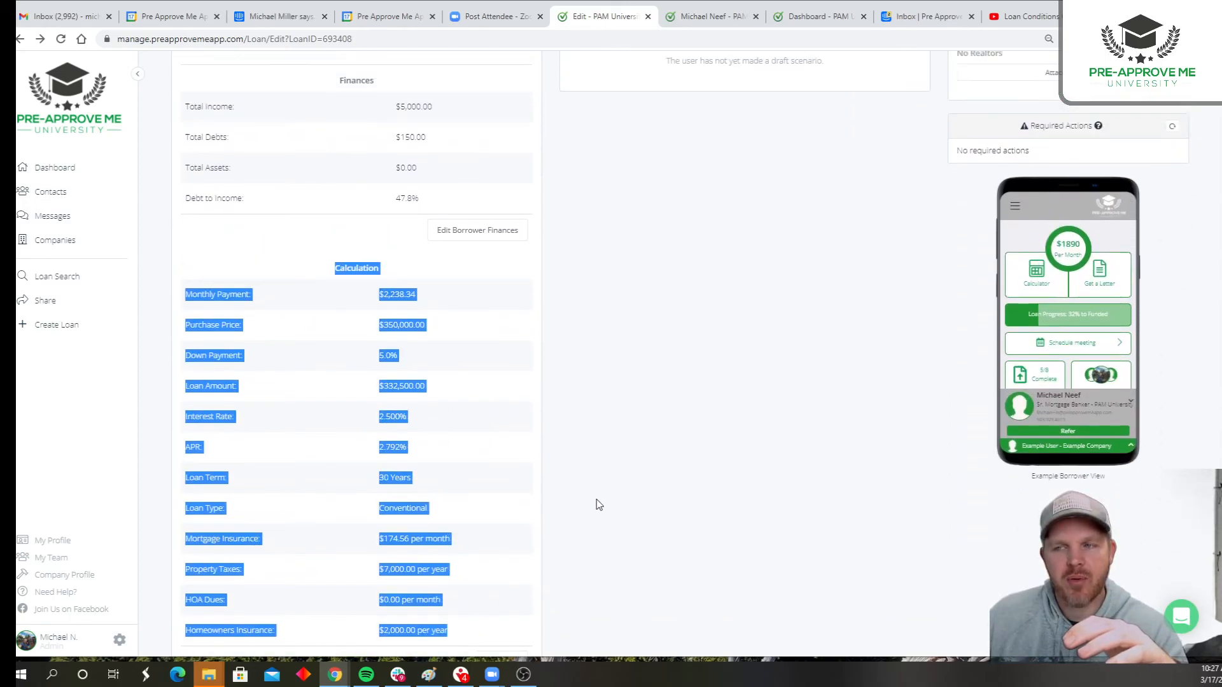
left_click_drag(336, 218, 519, 357)
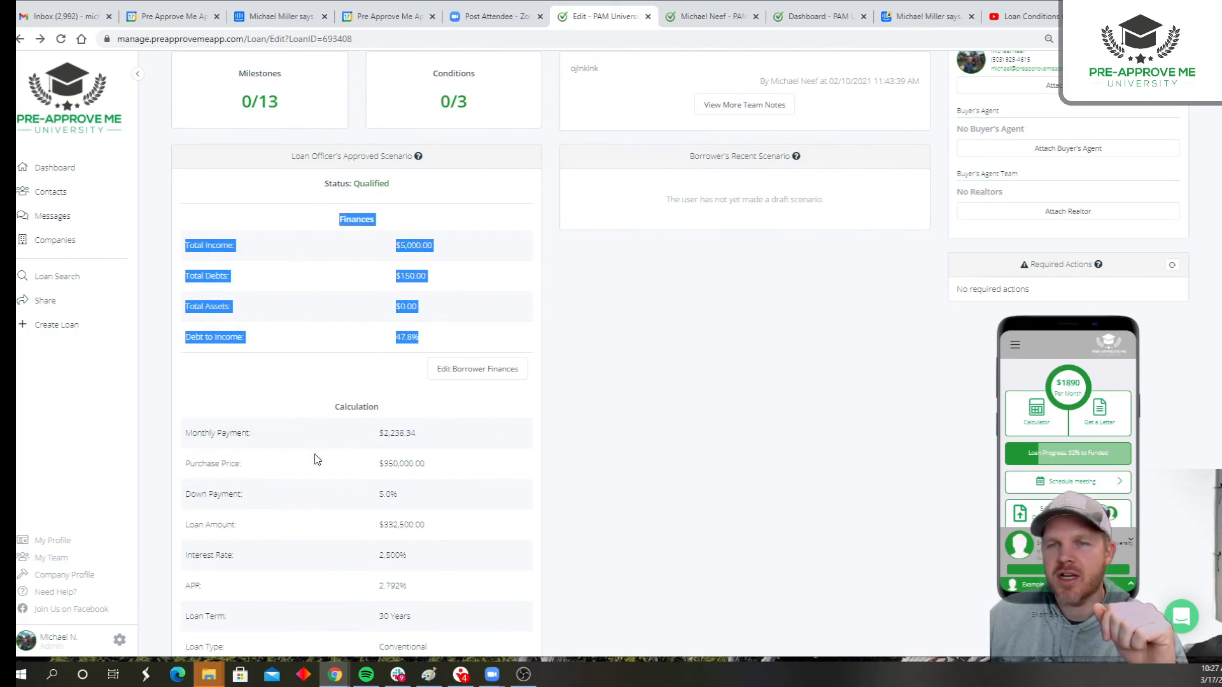
scroll(281, 433, "up", 4)
left_click(384, 199)
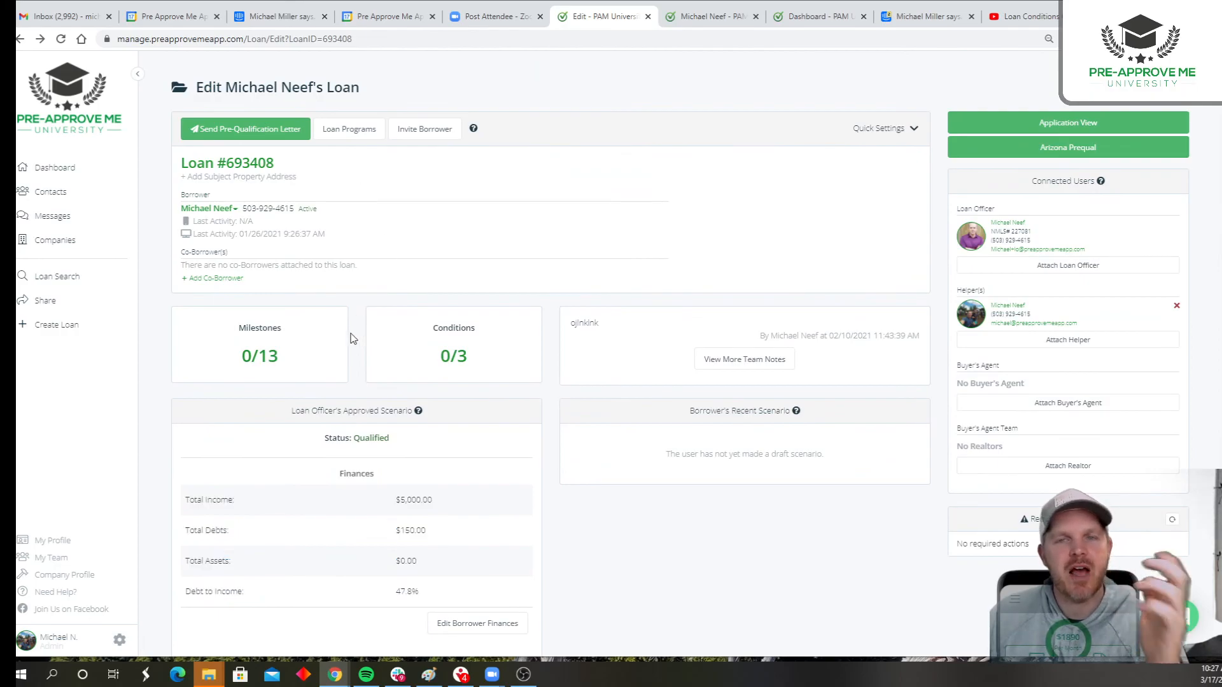
scroll(375, 458, "down", 1)
scroll(375, 458, "down", 3)
left_click_drag(294, 151, 408, 159)
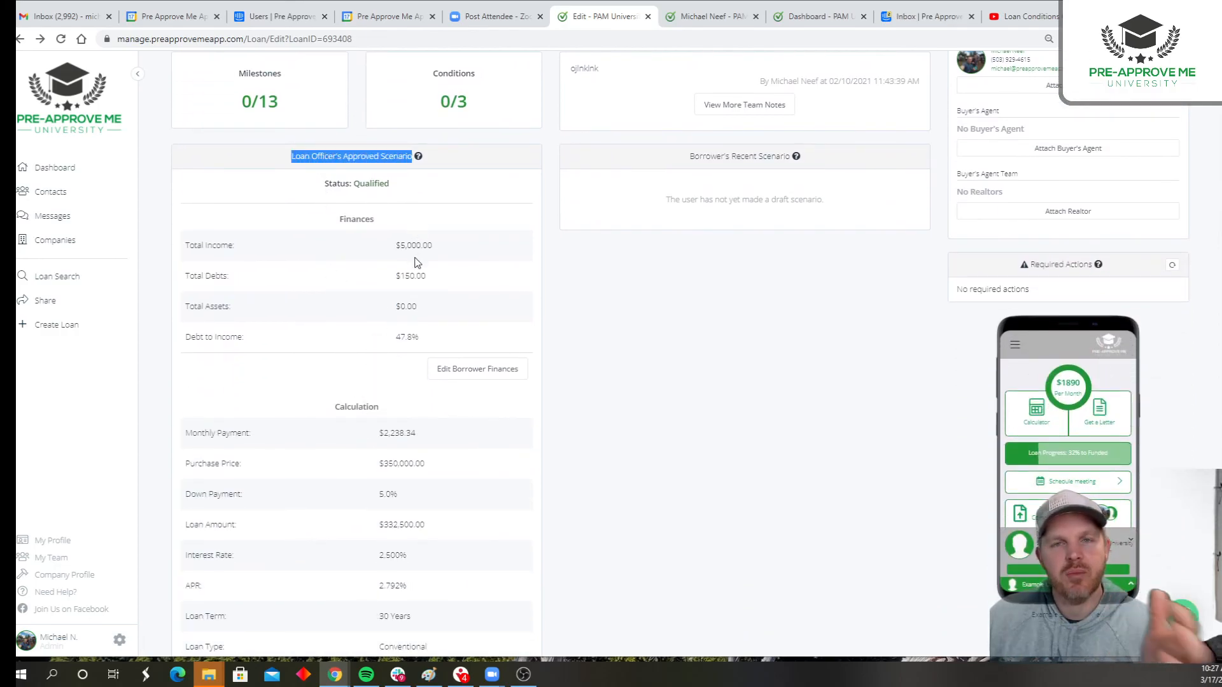